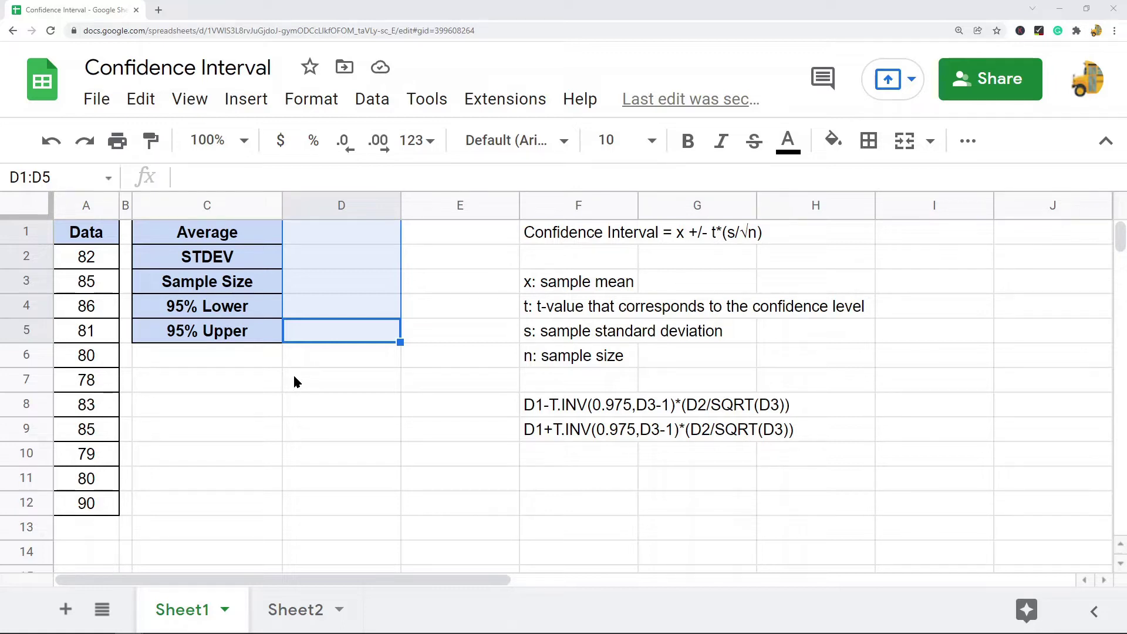
Step: Review the confidence interval formula, the x and t definitions, and the summary labels in column C
click(594, 234)
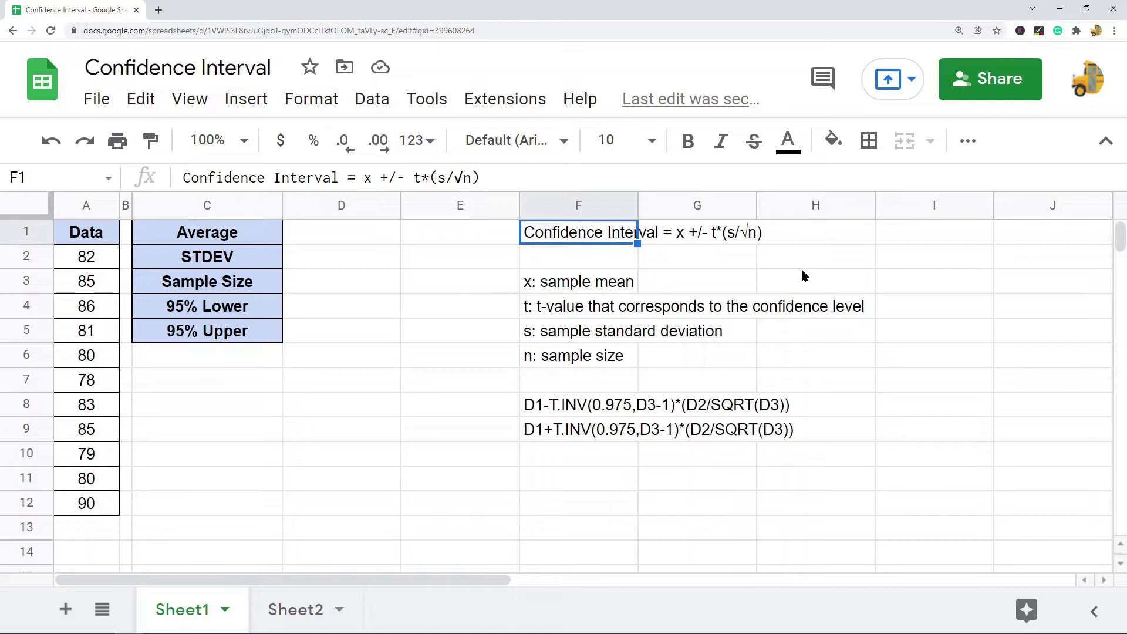
click(592, 285)
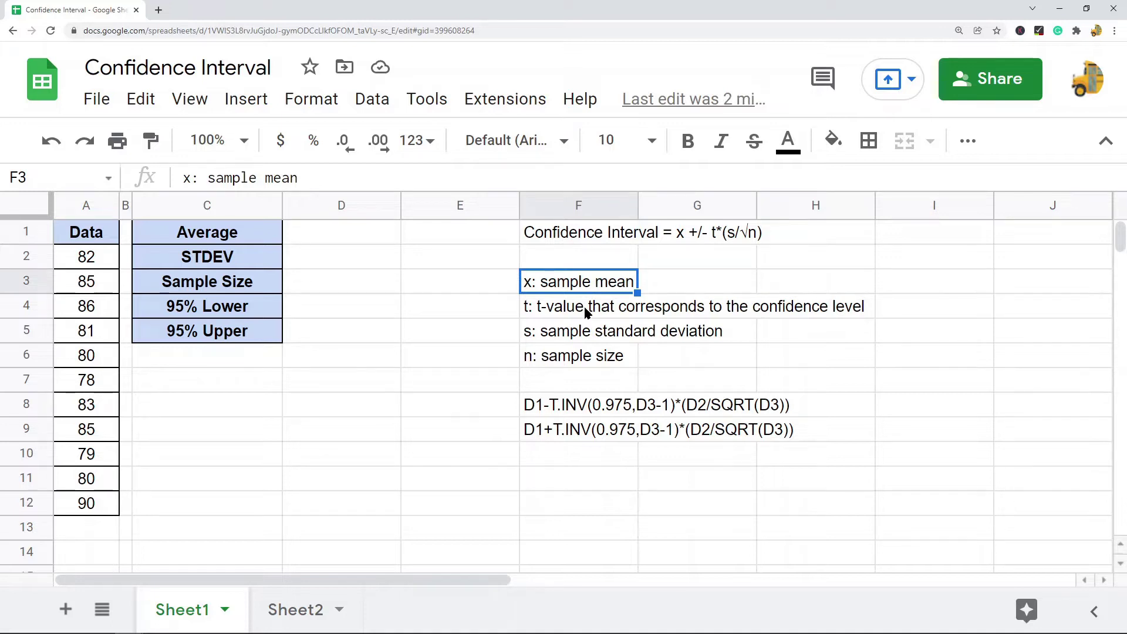
click(585, 310)
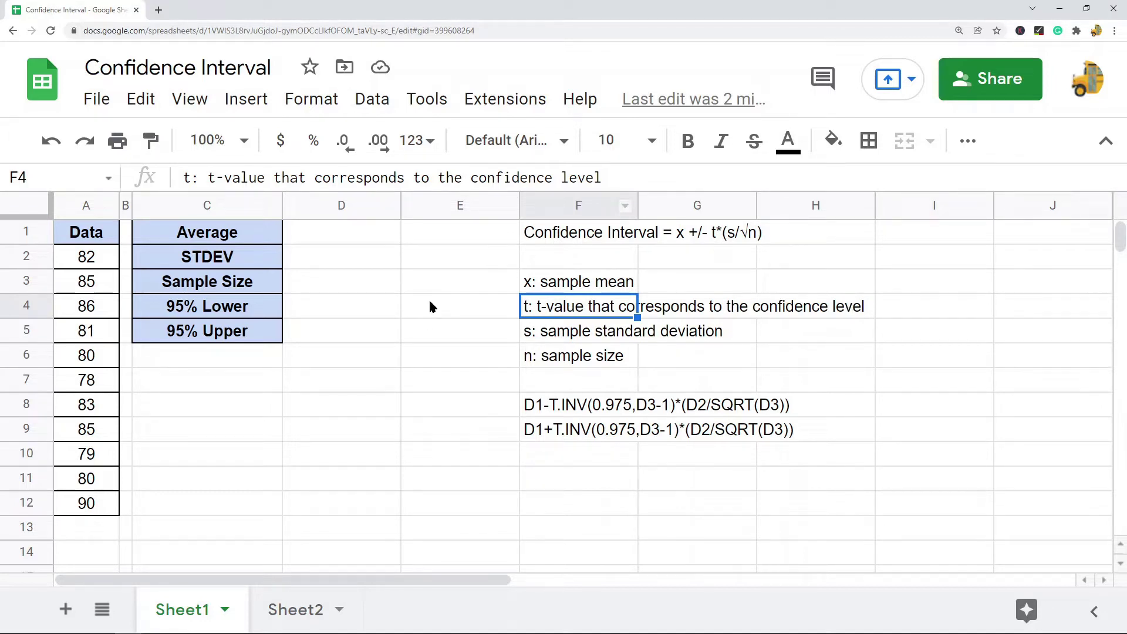
click(242, 313)
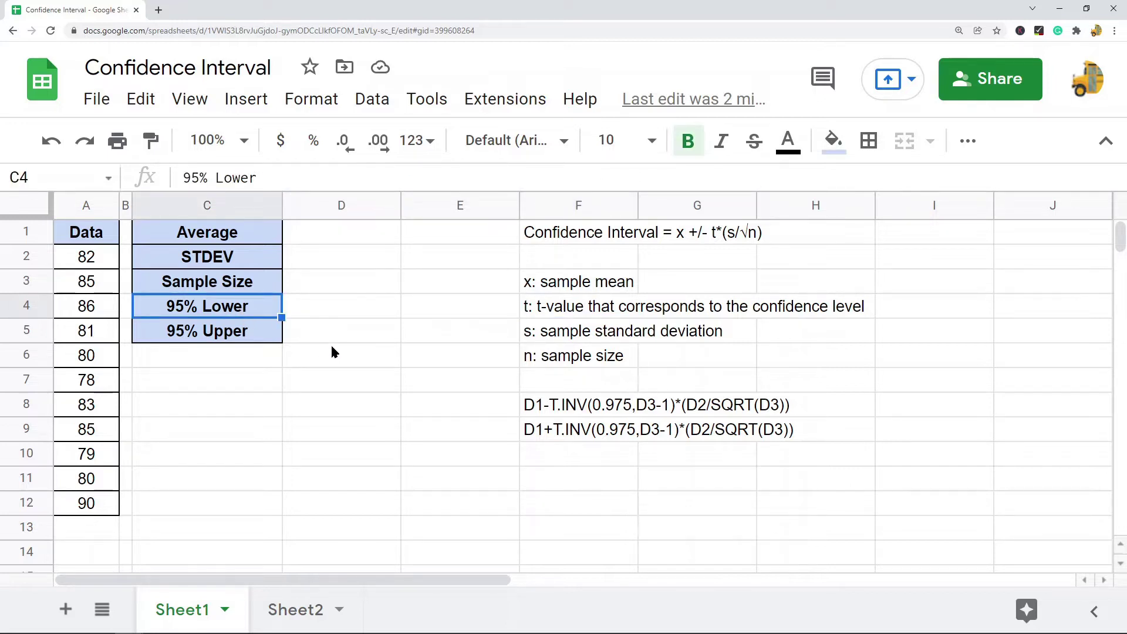
click(221, 337)
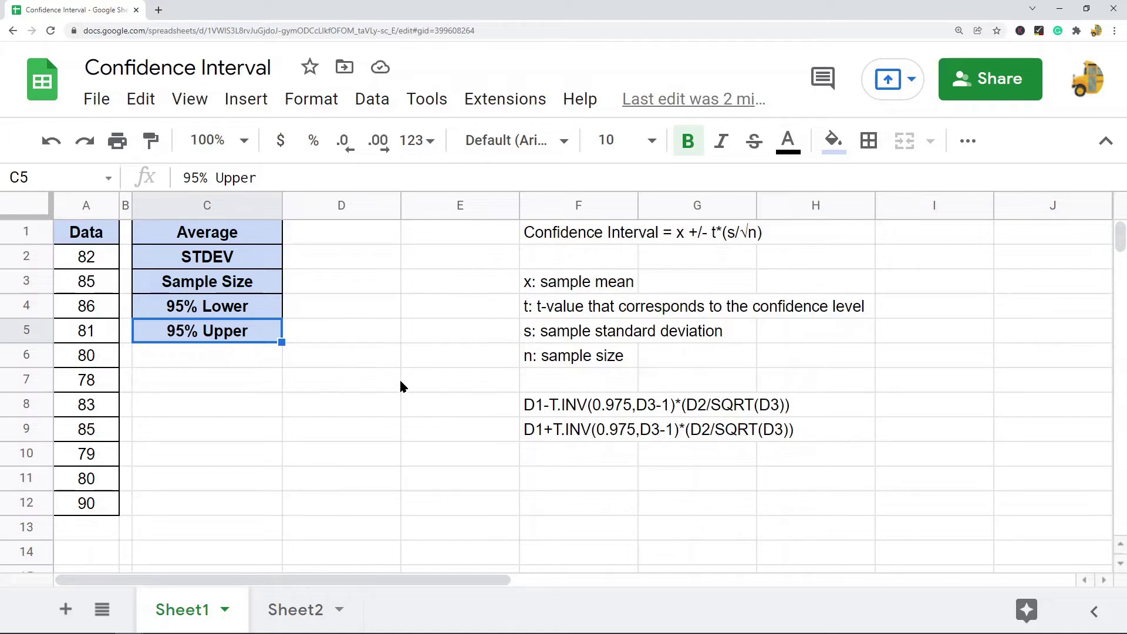
click(239, 240)
click(244, 259)
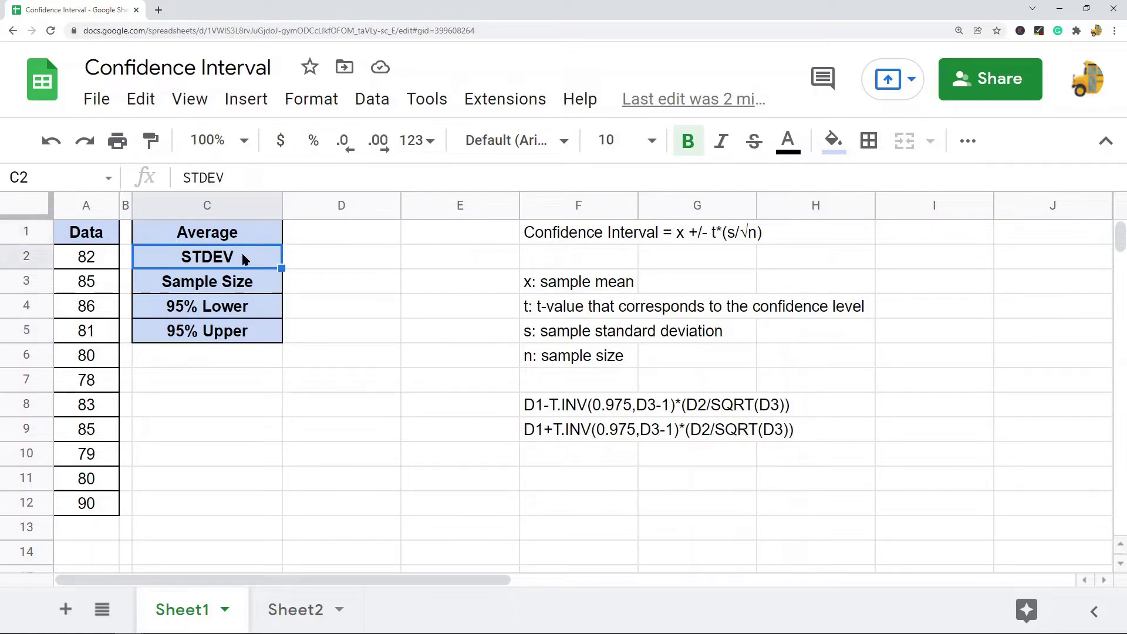
click(244, 284)
Step: Calculate the average of the data in cell D1 with =AVERAGE(A2:A12)
click(364, 229)
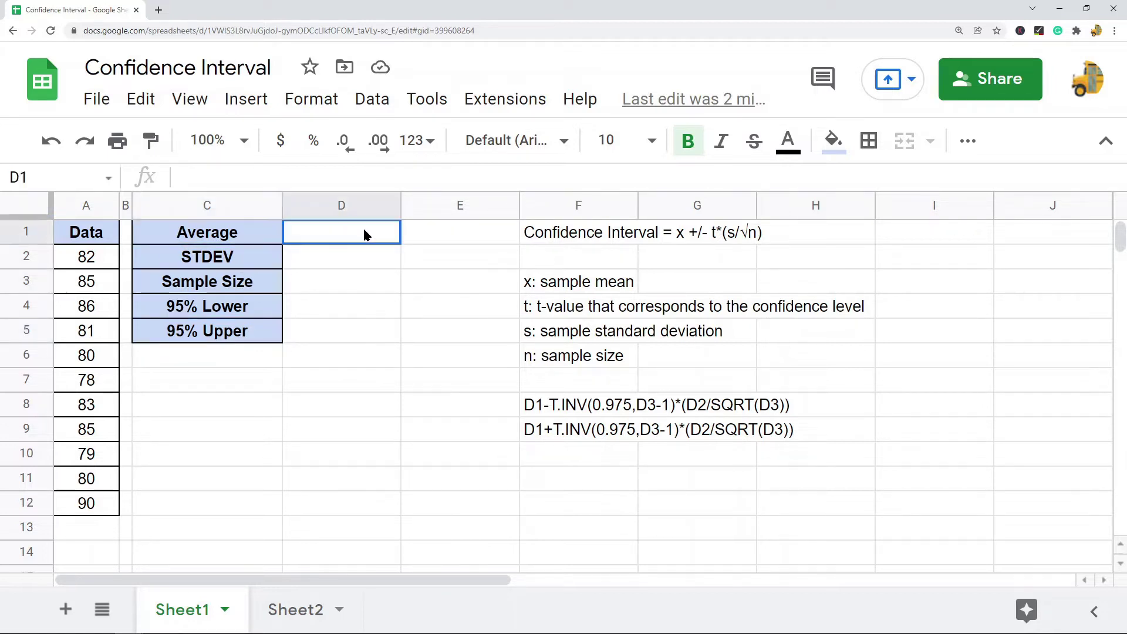
double_click(363, 229)
text(=average)
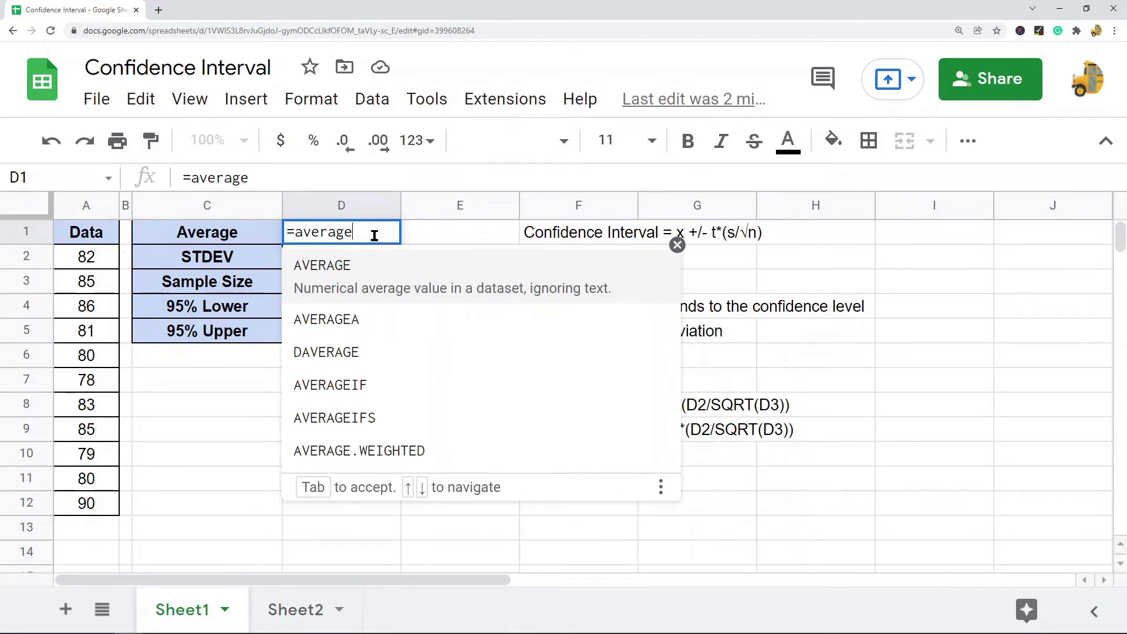
click(377, 281)
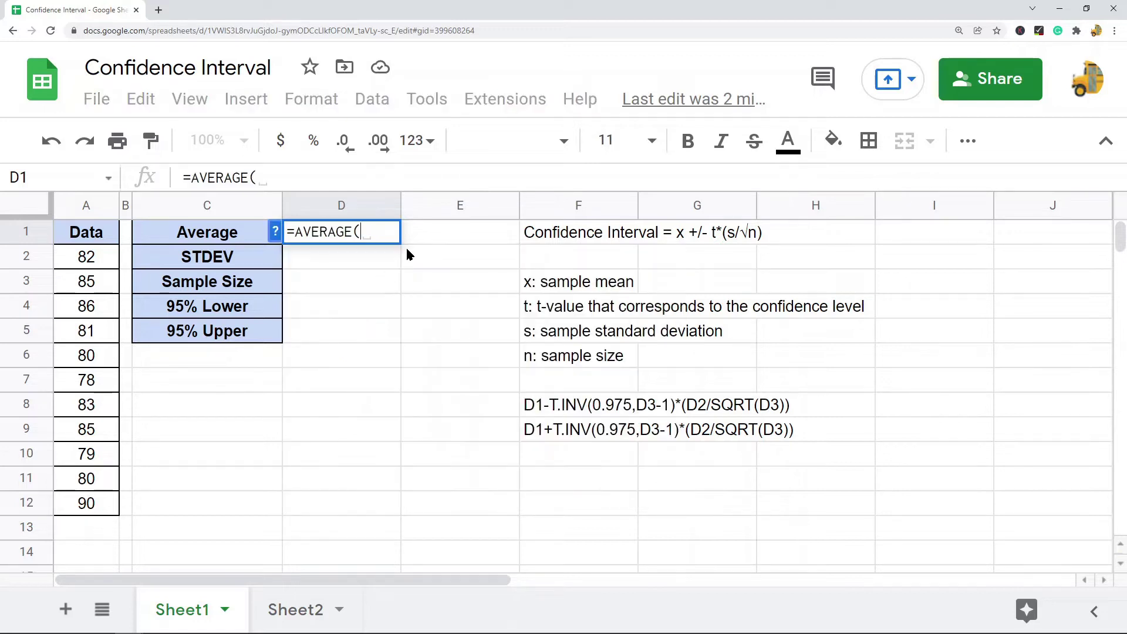
click(106, 259)
shift+click(116, 505)
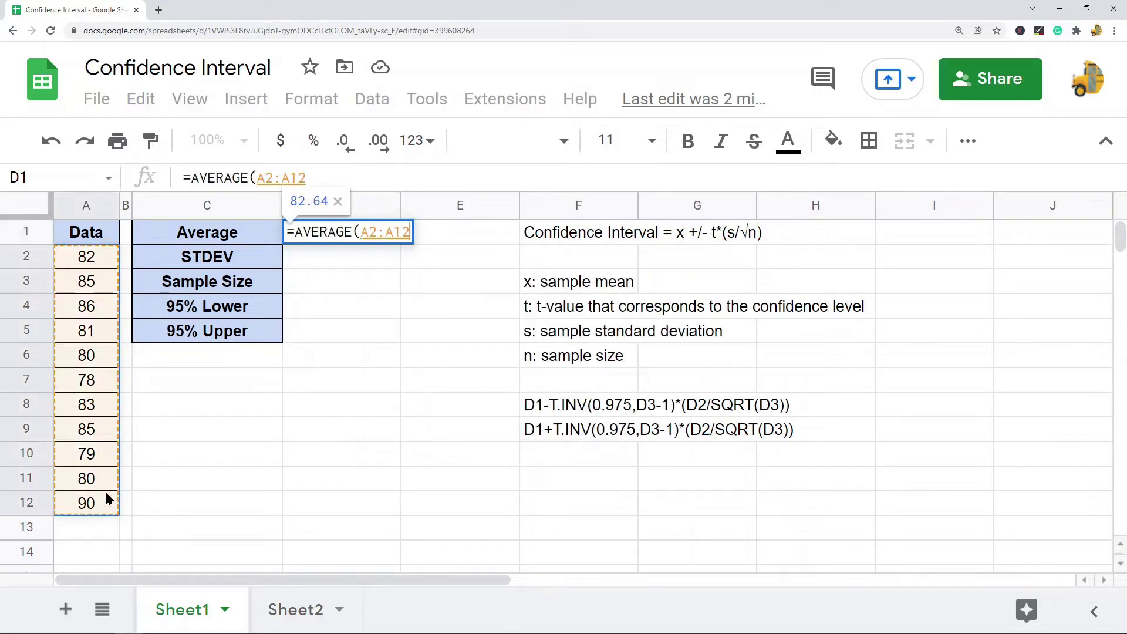
click(338, 174)
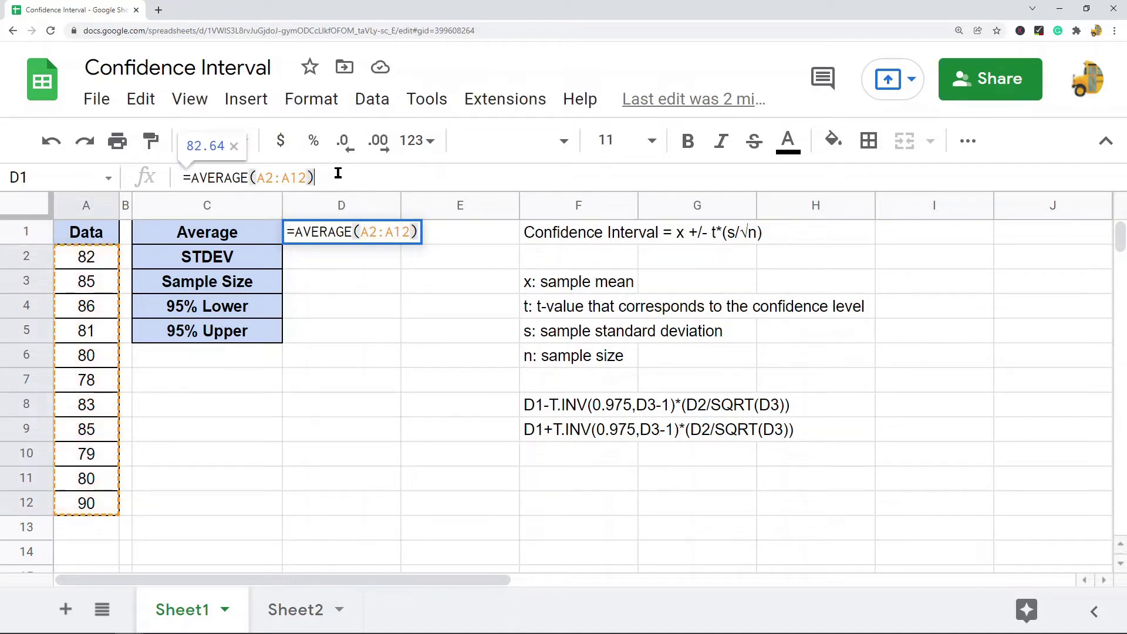
key(Return)
click(359, 231)
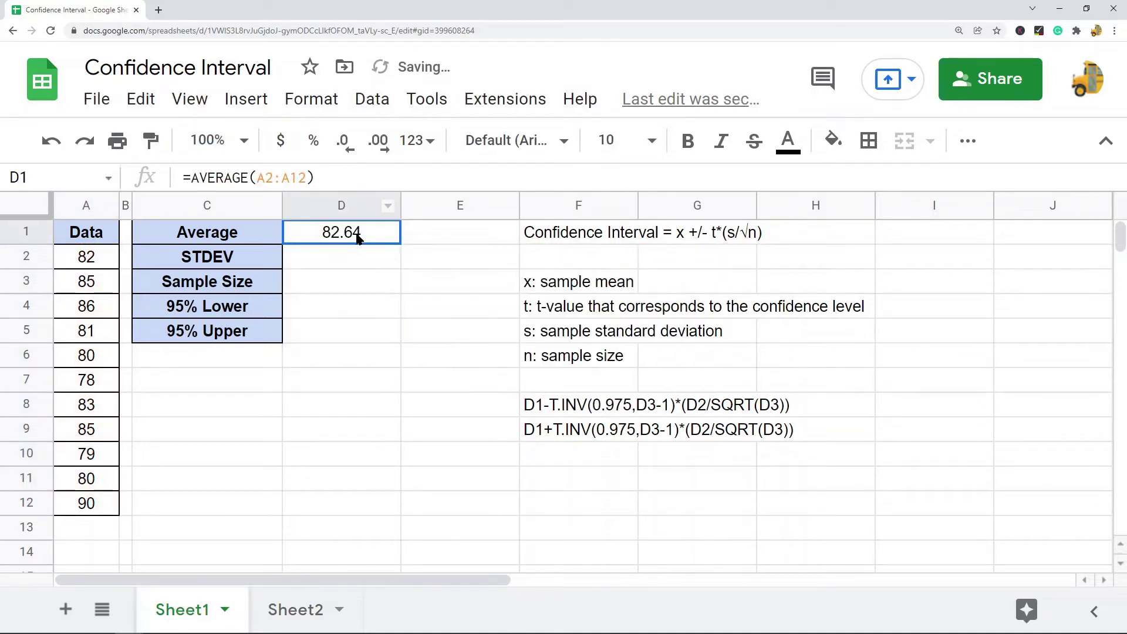
Step: Calculate the standard deviation of the data in cell D2 with =STDEV(A2:A12)
click(366, 255)
text(=stde)
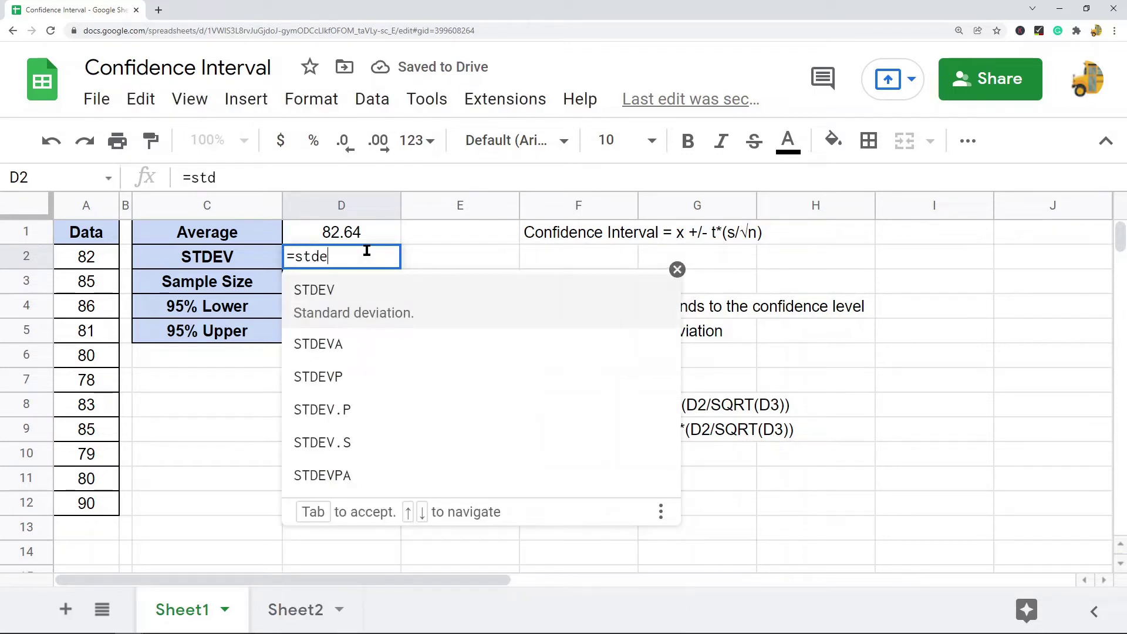
key(Tab)
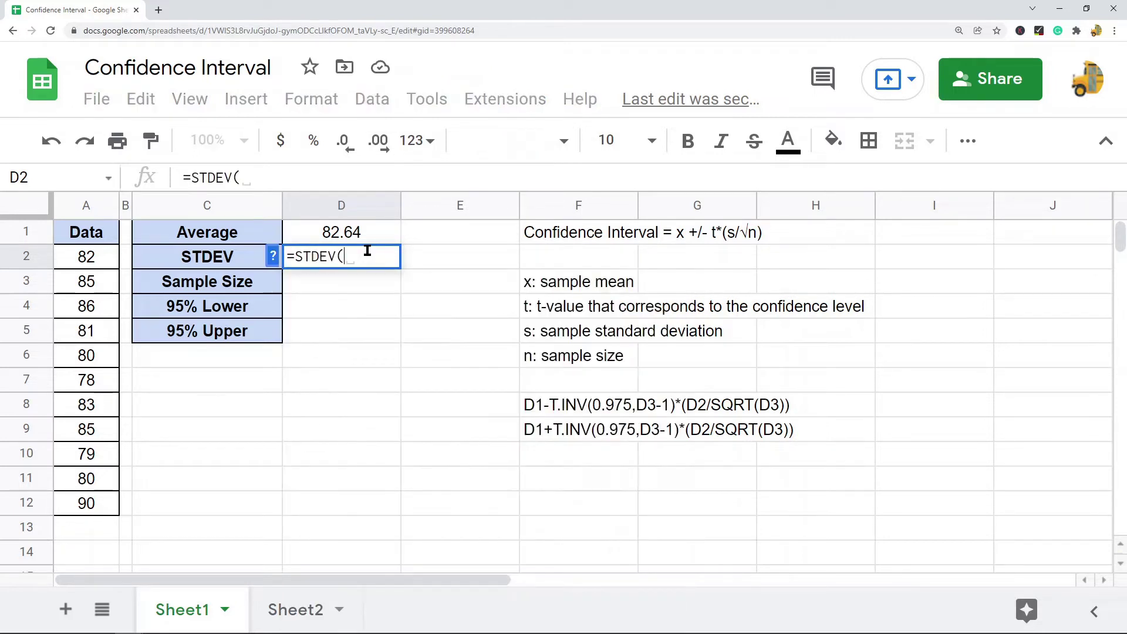
click(109, 257)
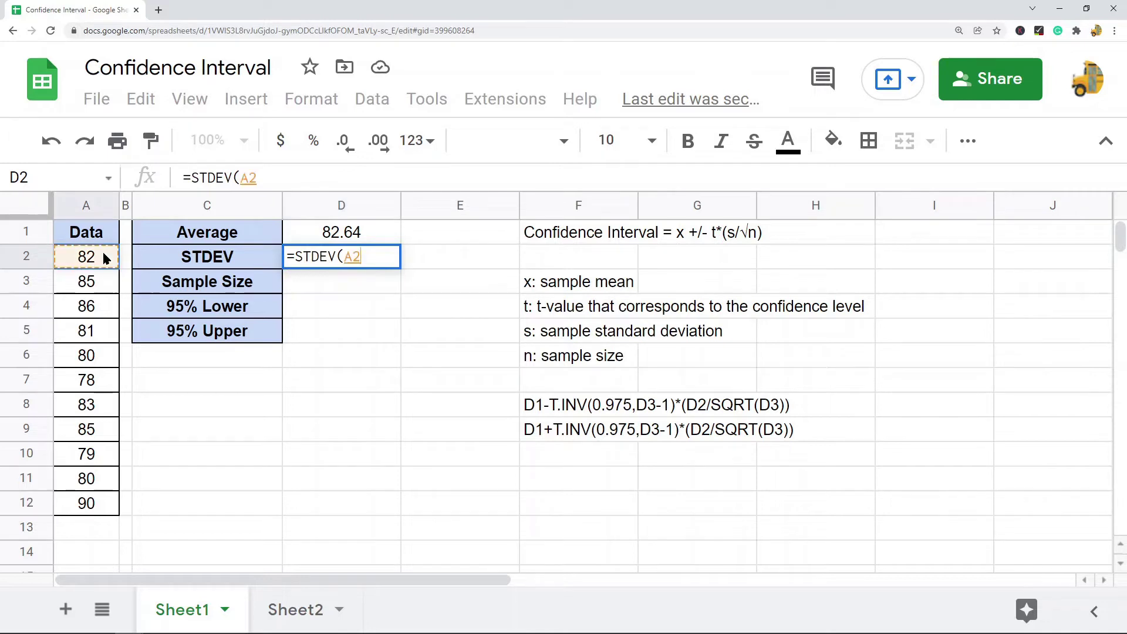
shift+click(107, 507)
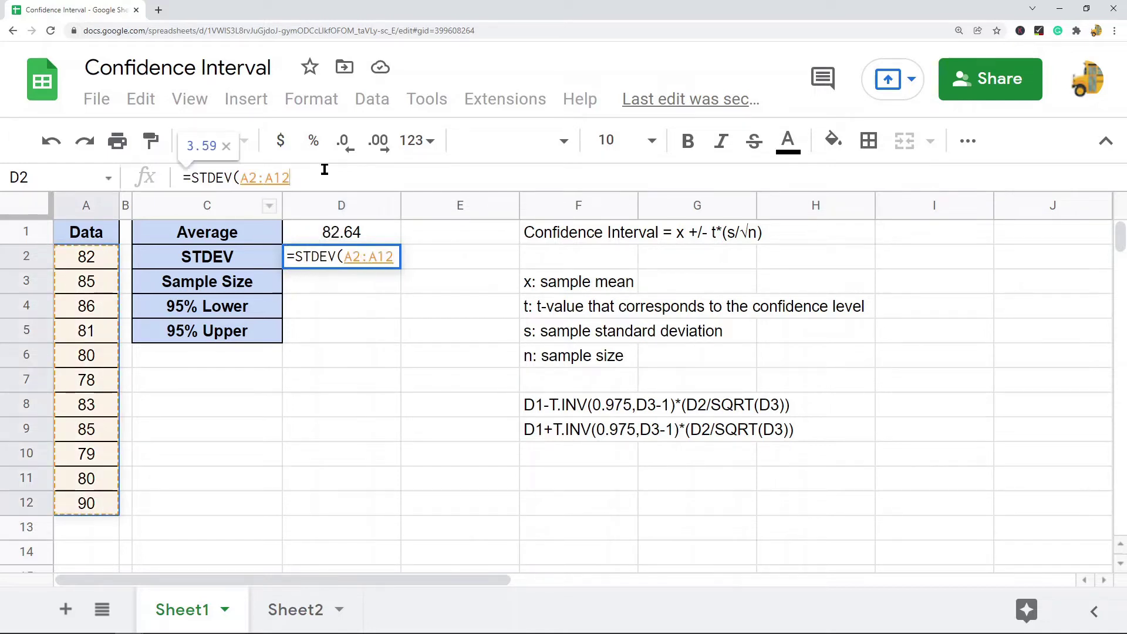
text(())
key(BackSpace)
key(BackSpace)
text())
key(Return)
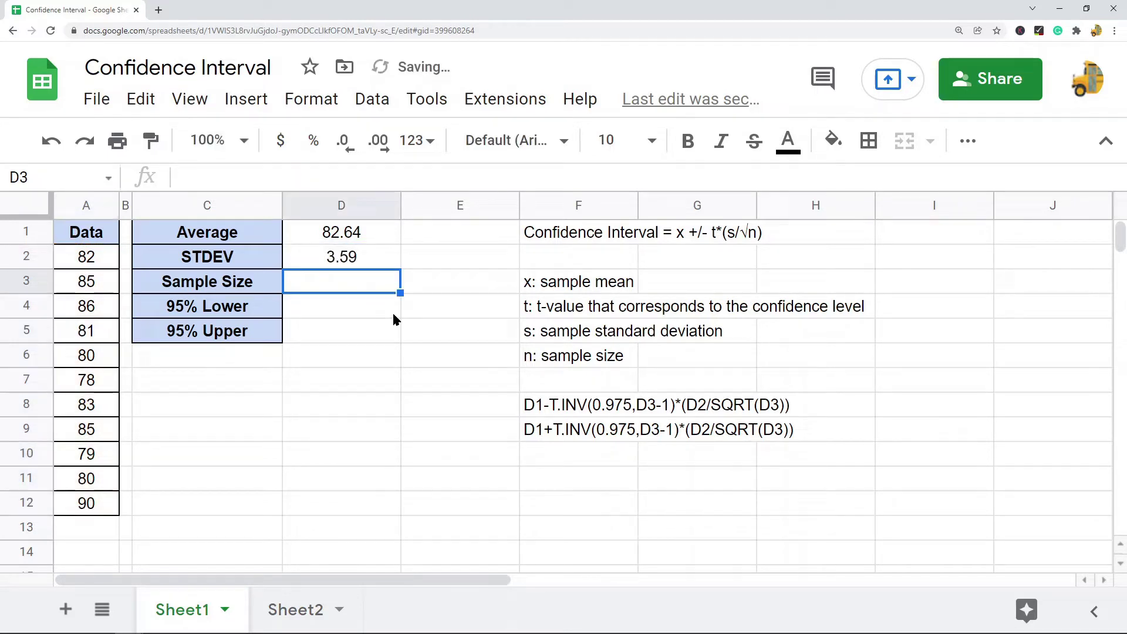
Step: Calculate the sample size in cell D3 with =COUNT(A2:A12)
text(=coun)
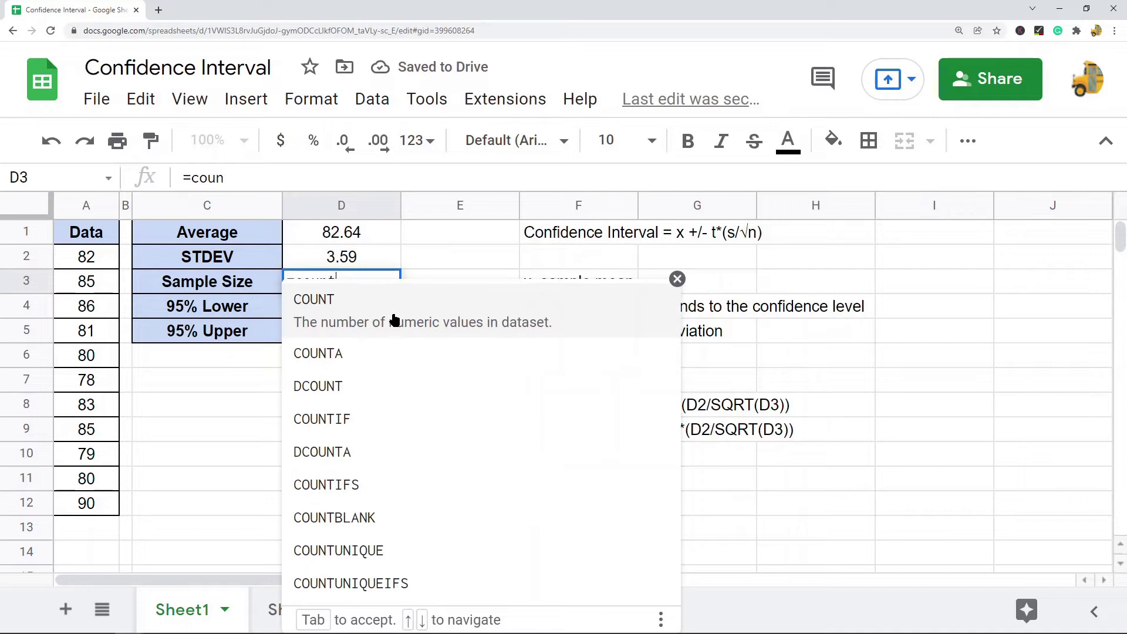
key(Tab)
drag(91, 267, 96, 504)
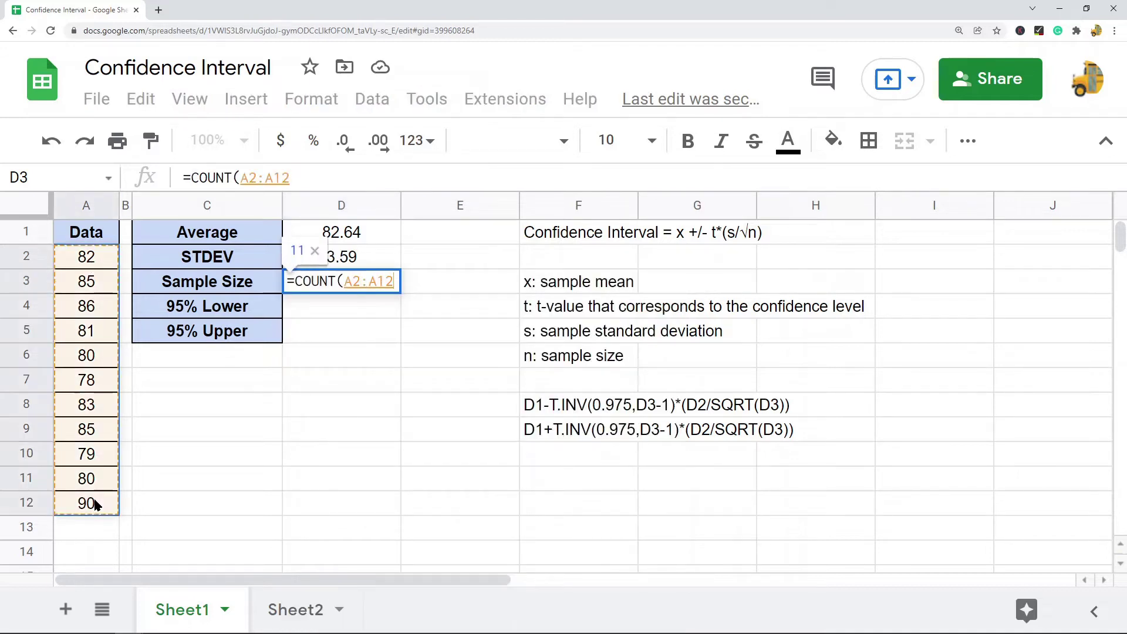
click(289, 177)
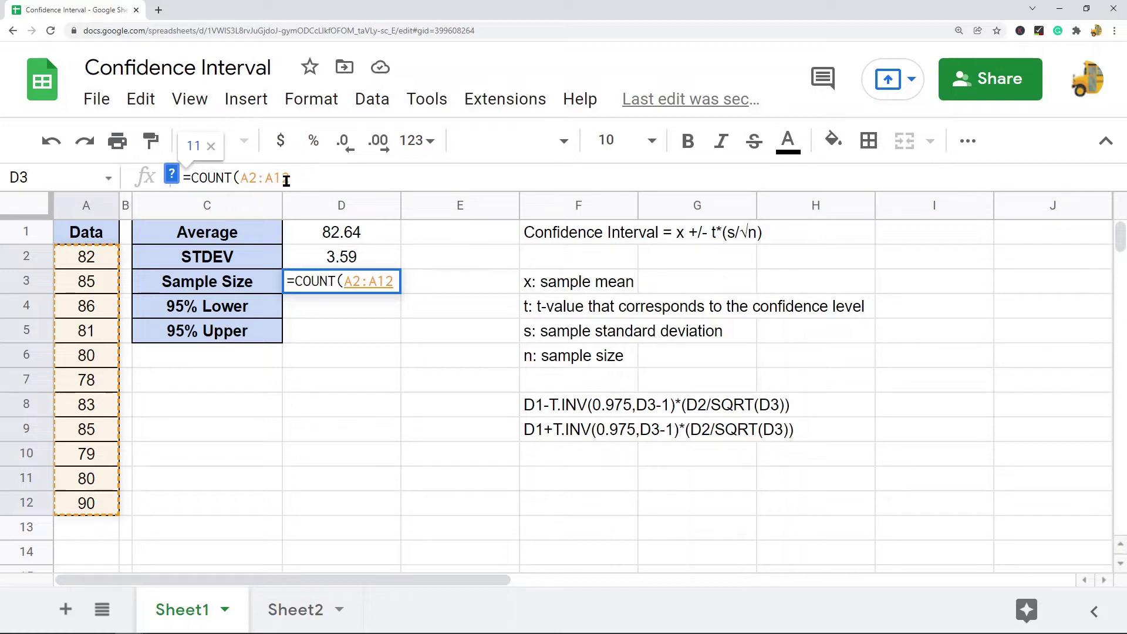
text())
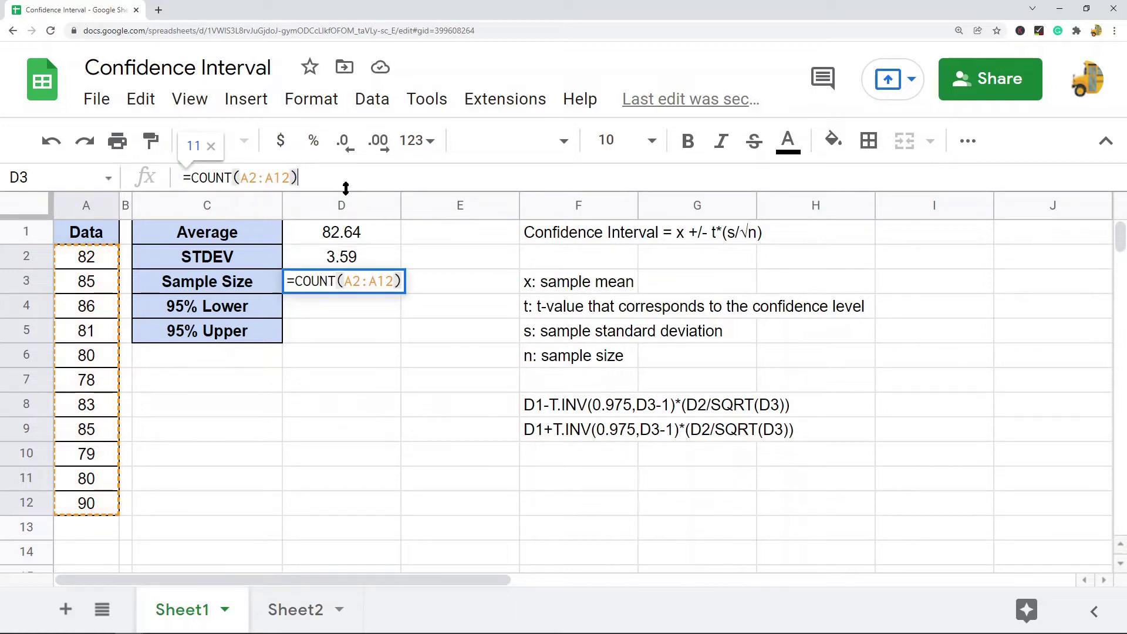
key(Return)
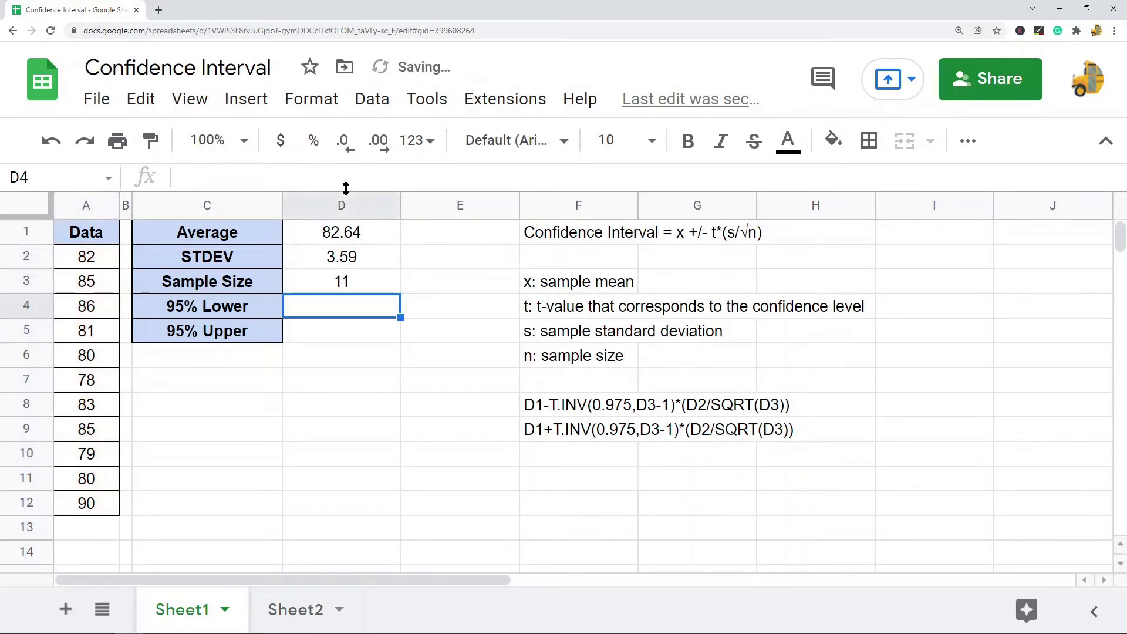
Step: Review the Average, STDEV and Sample Size labels against the x +/- t*(s/√n) expression in F1
click(200, 238)
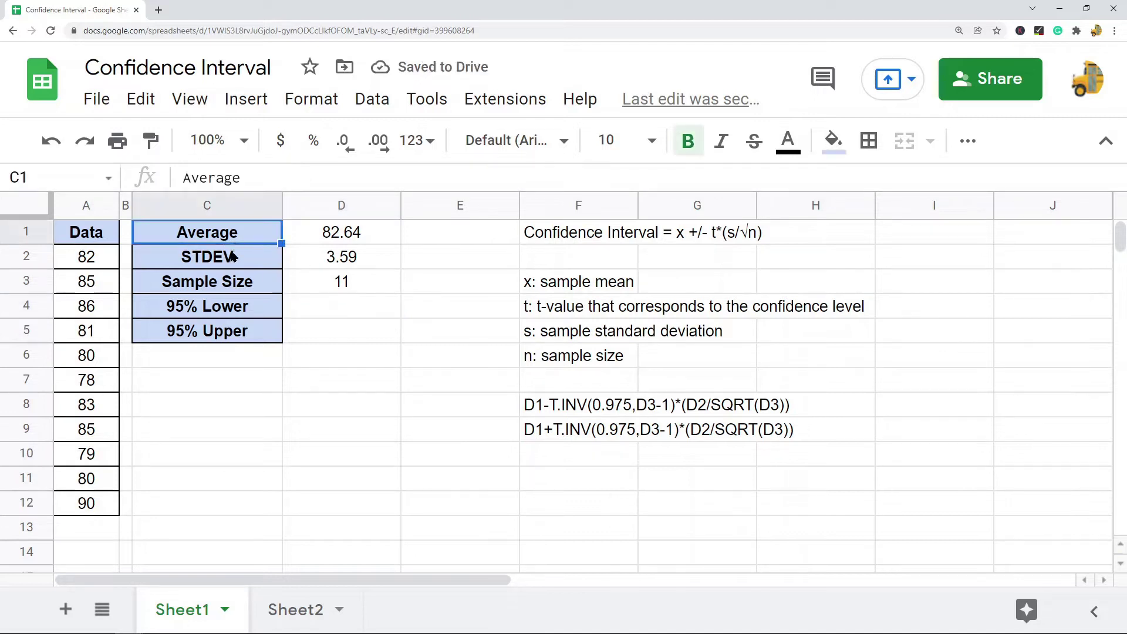
click(223, 265)
click(233, 287)
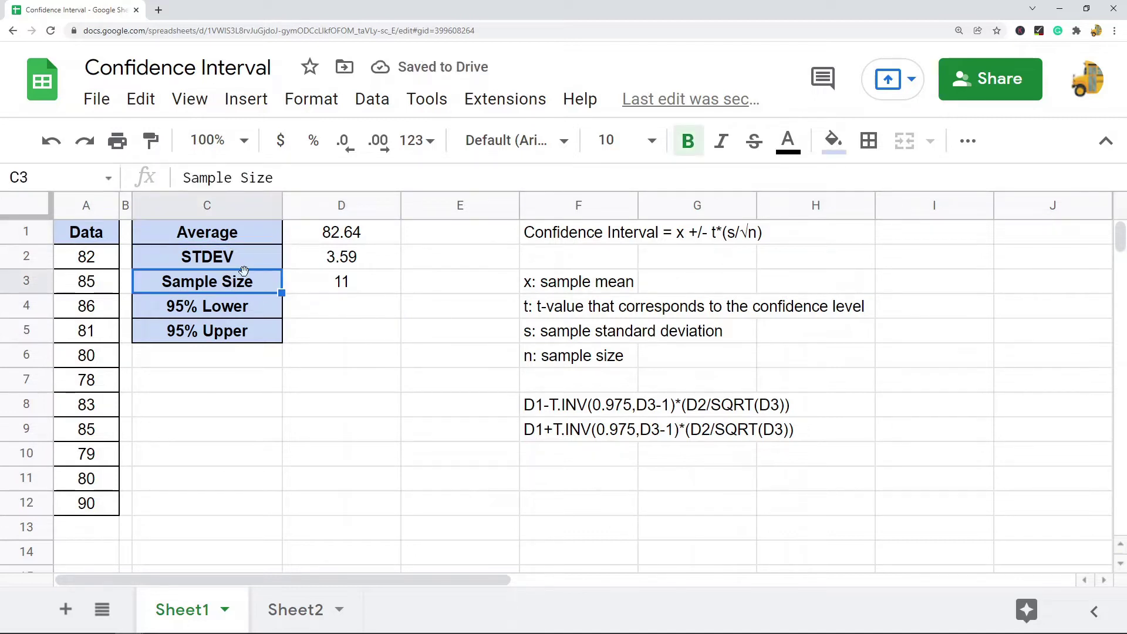
click(625, 238)
click(367, 177)
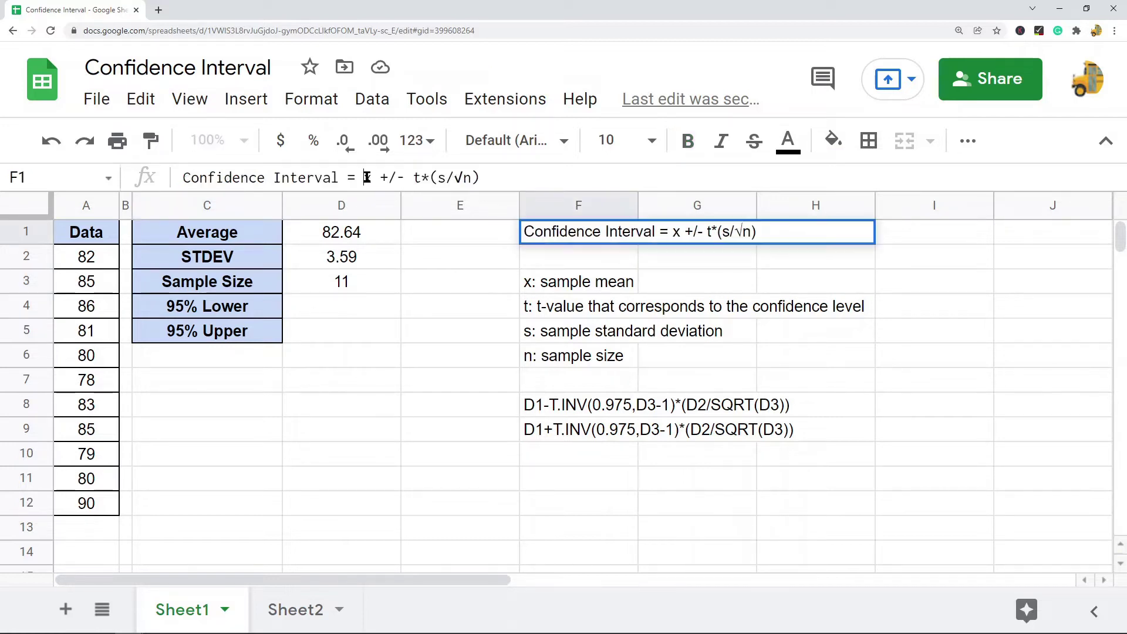
drag(366, 177, 544, 176)
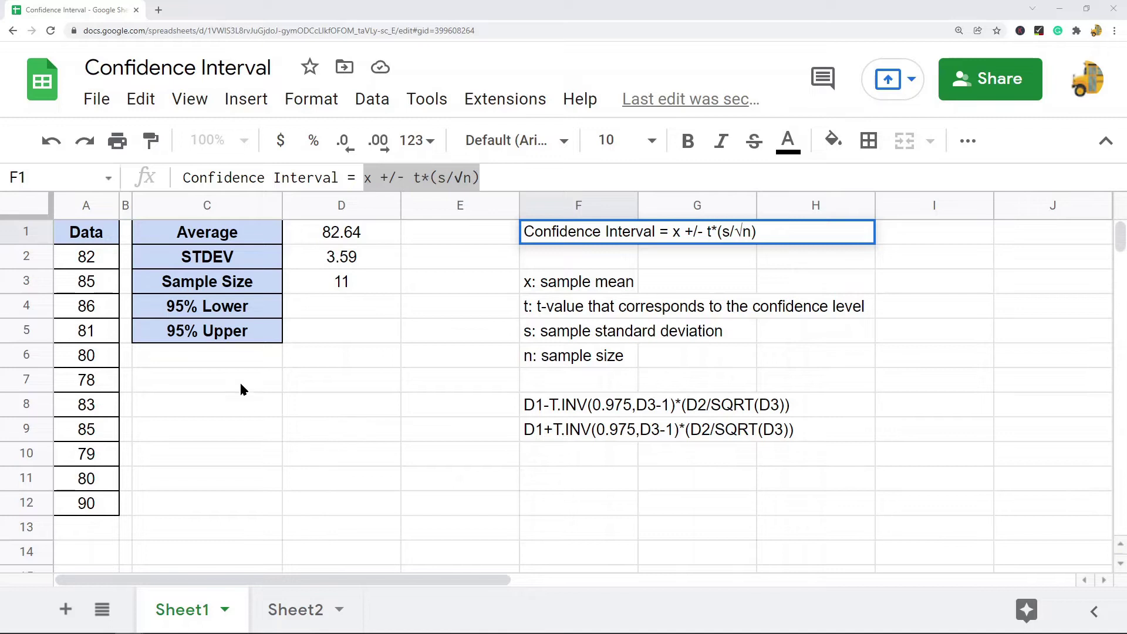
click(176, 355)
Step: Begin the 95% Lower formula in cell D4 with the average minus the t-value, =D1-T.INV(.975,D3-1)
click(347, 304)
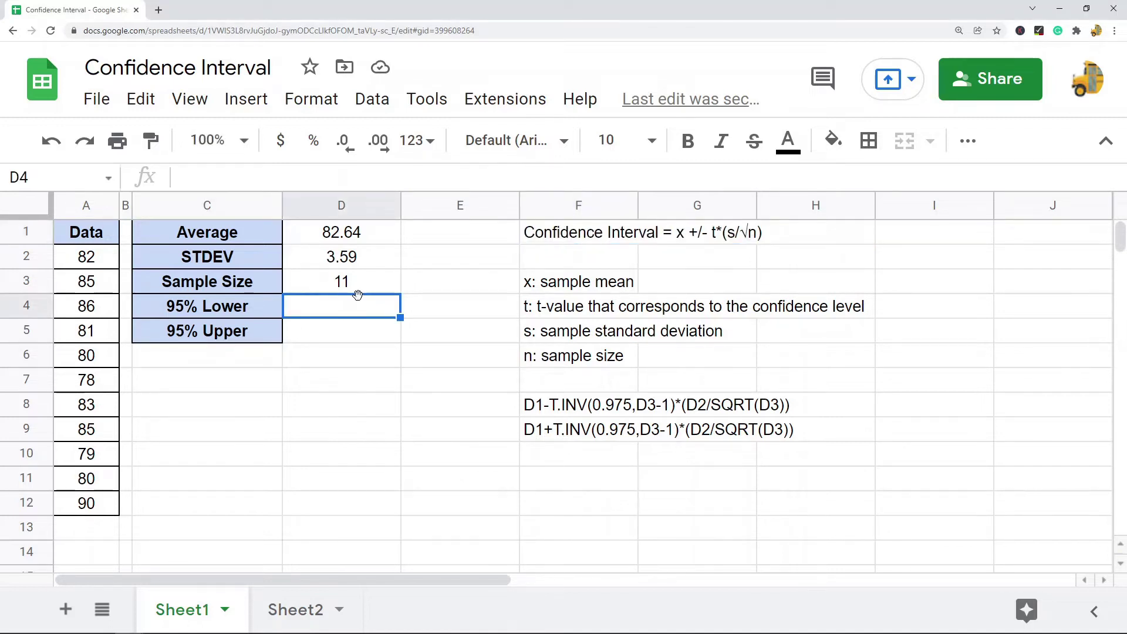
text(=)
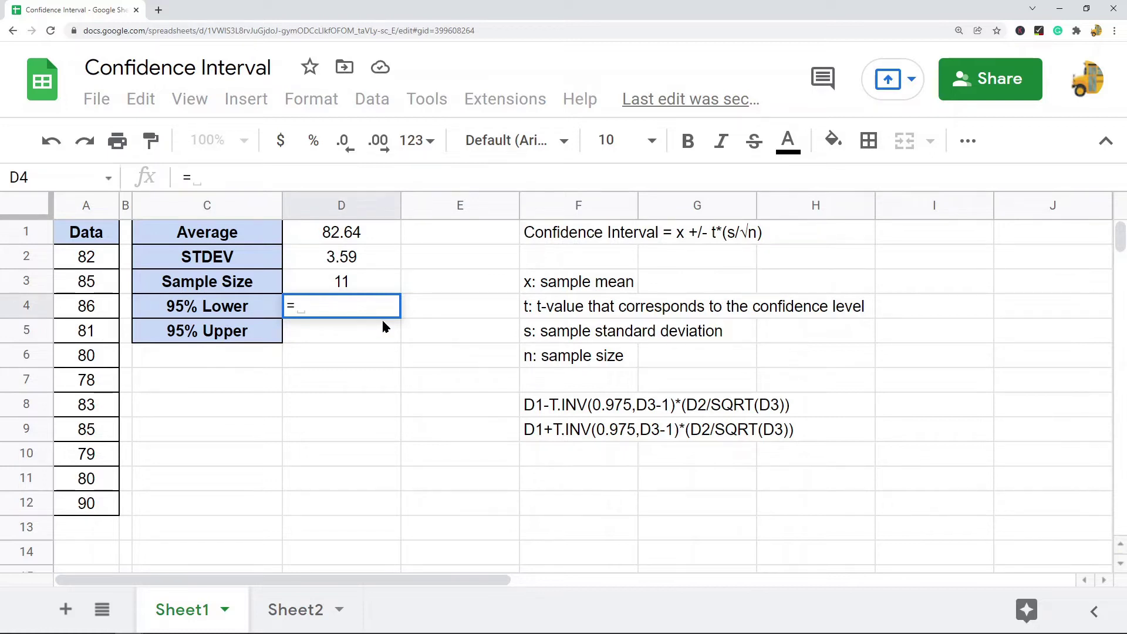
click(356, 234)
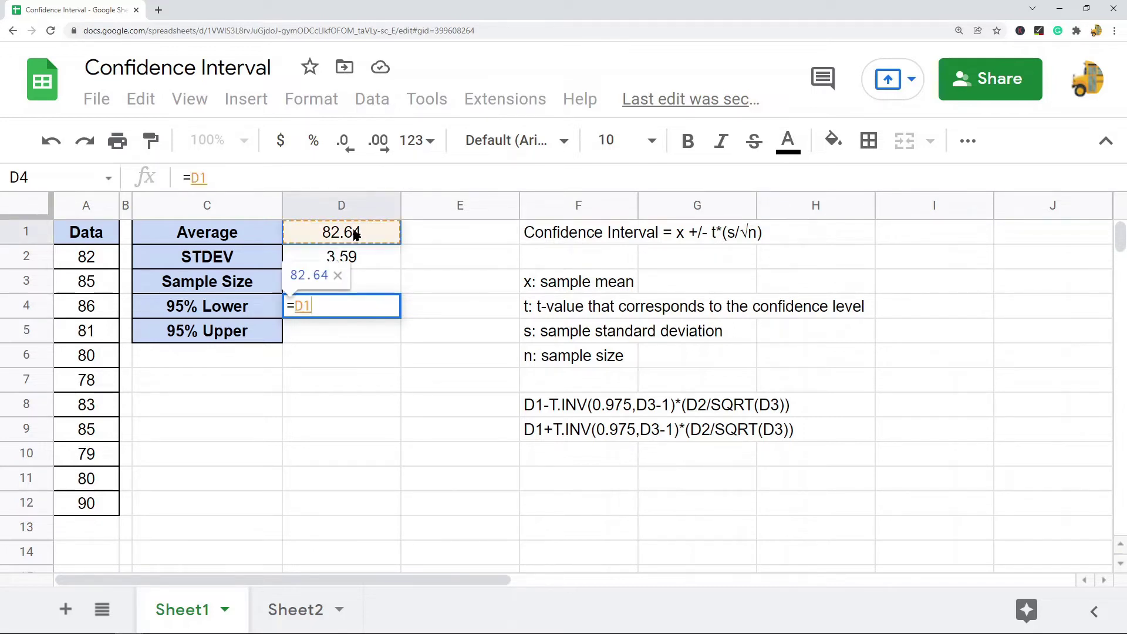
text(-)
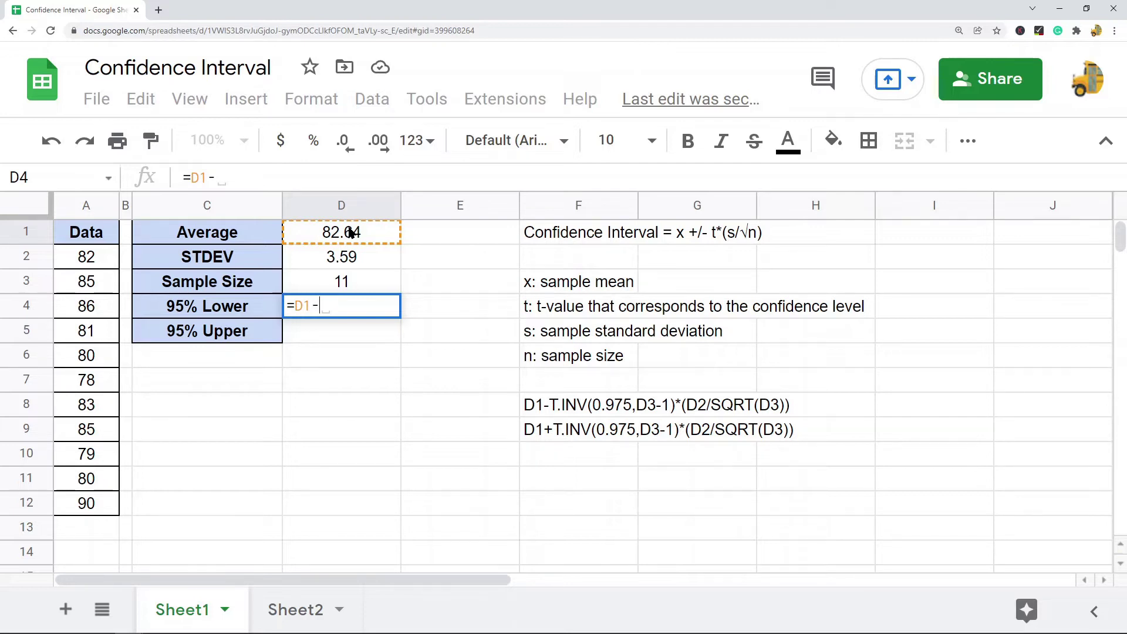
text(T.INV)
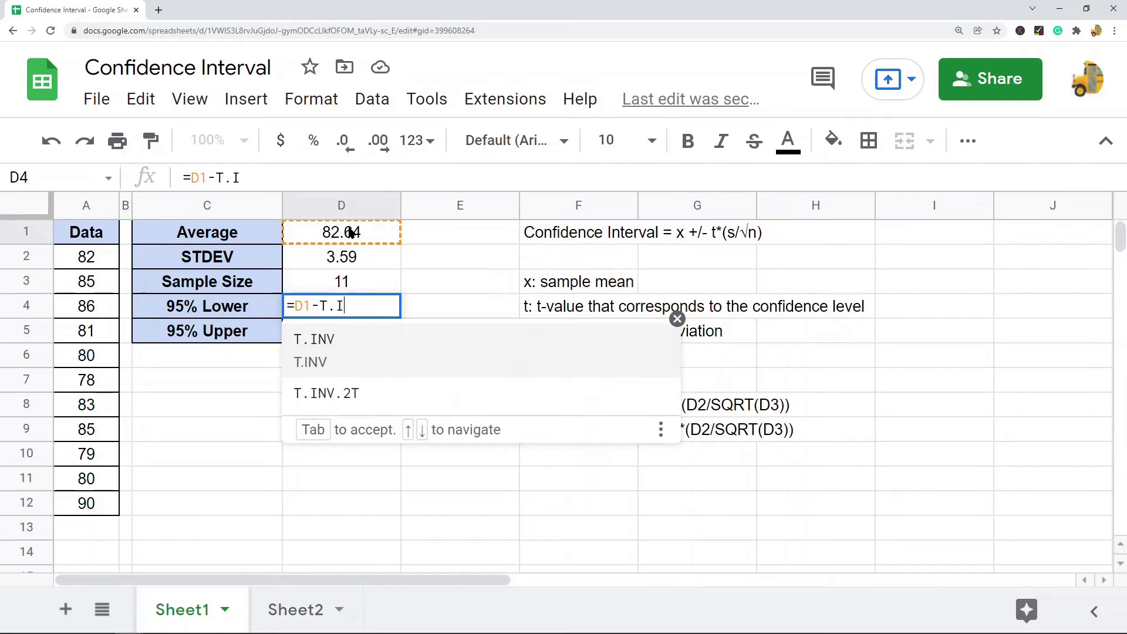
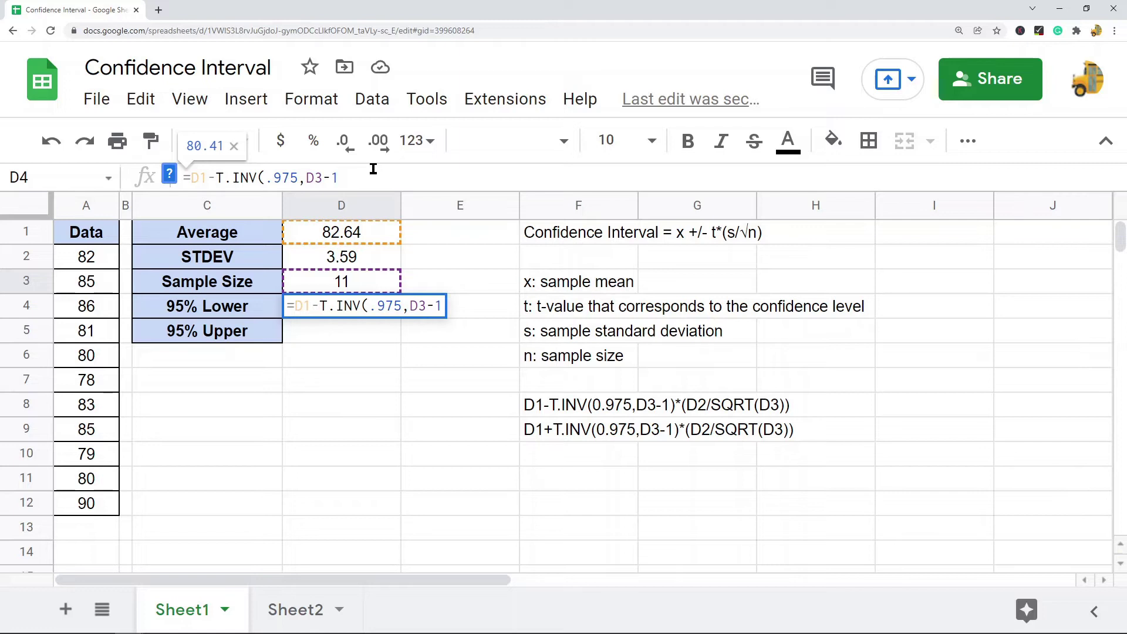
text())
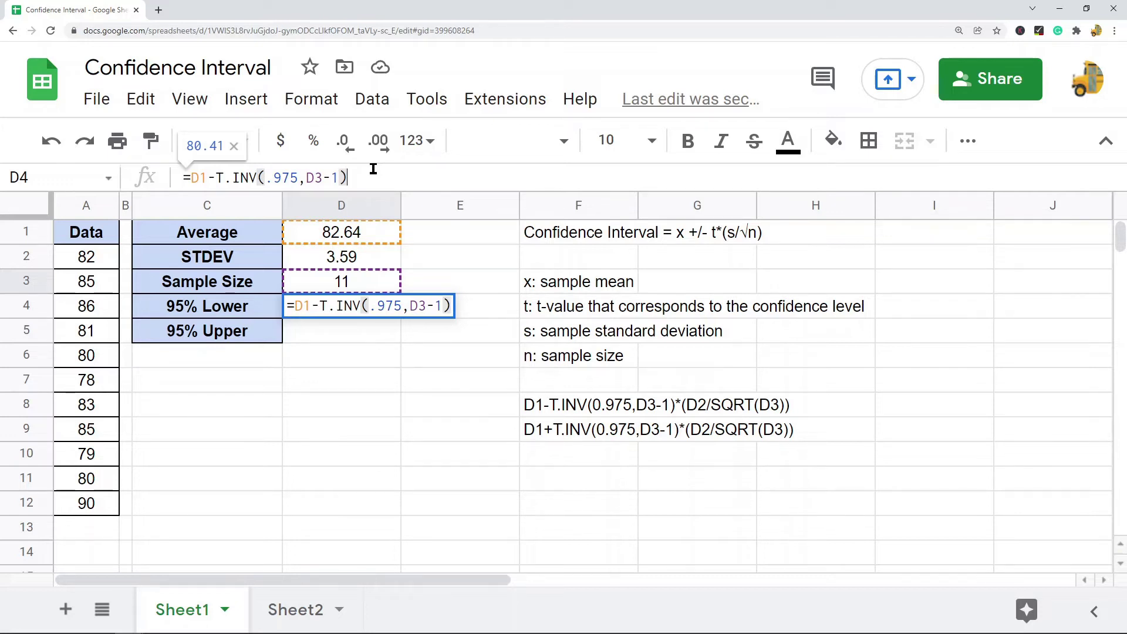
Step: Complete the D4 formula by multiplying the t-value by the standard error, *(D2/SQRT(D3))
text(*)
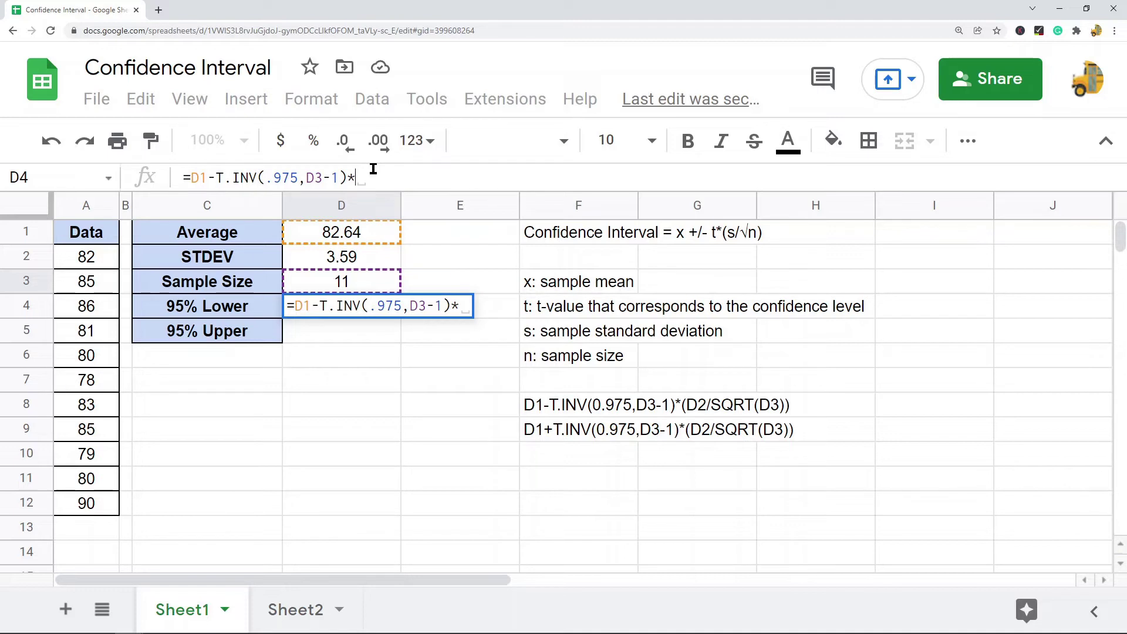
click(354, 259)
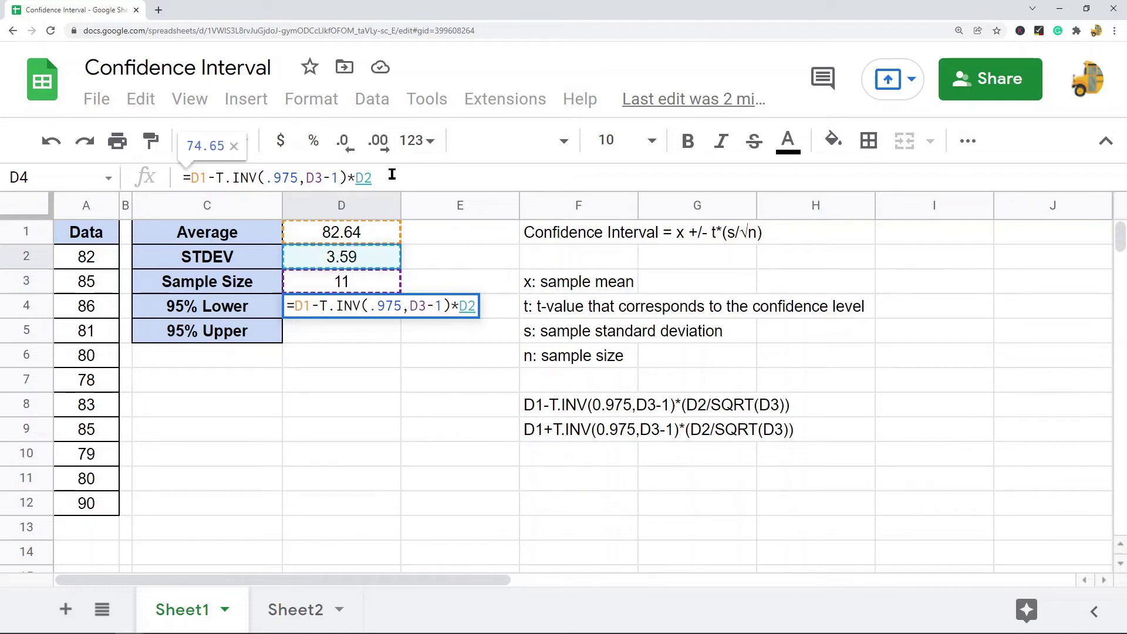
text(/S)
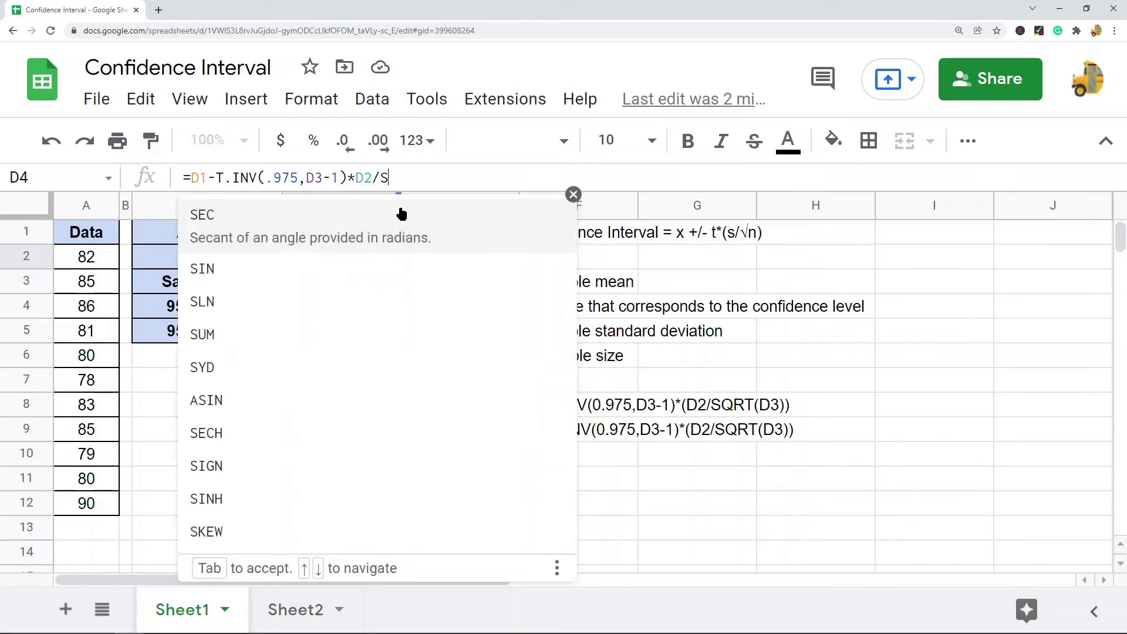
text(QRT()
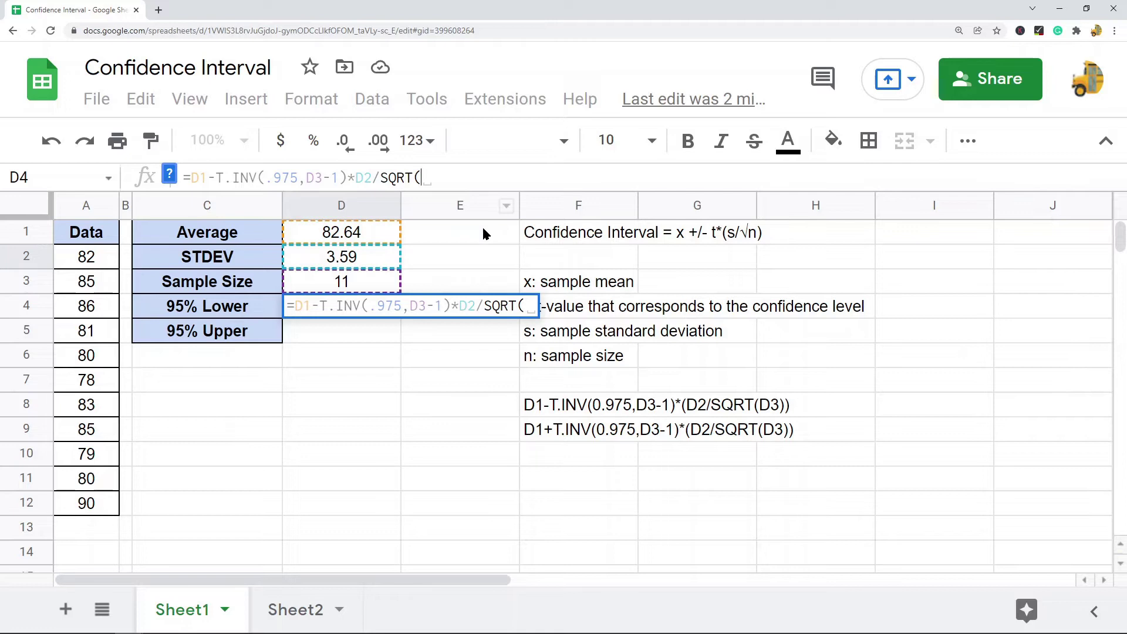
click(342, 284)
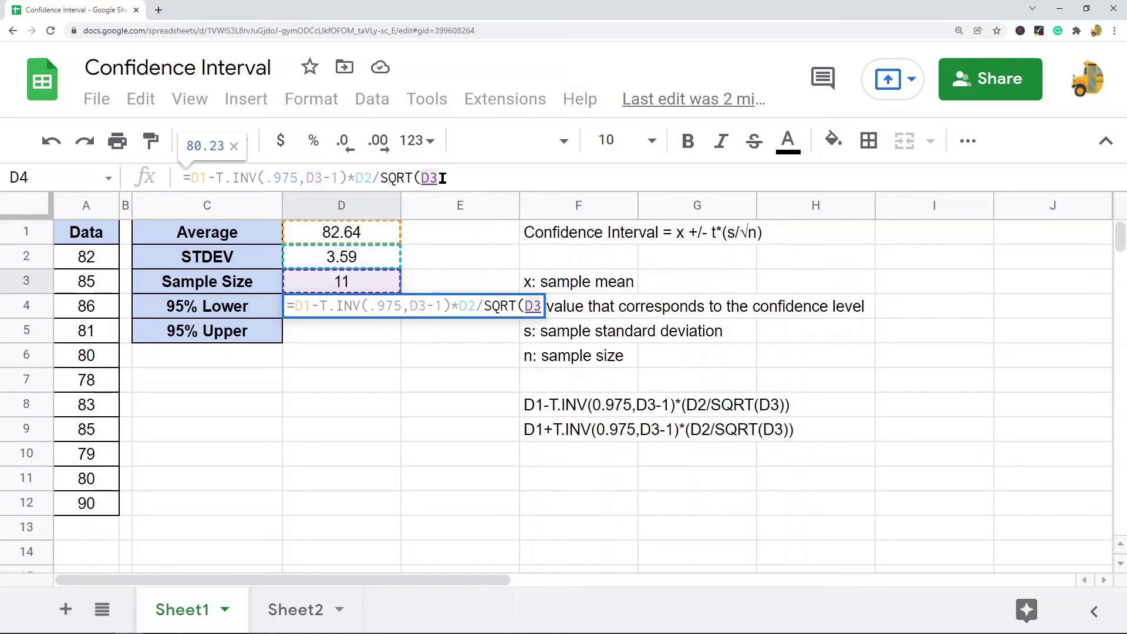
click(357, 178)
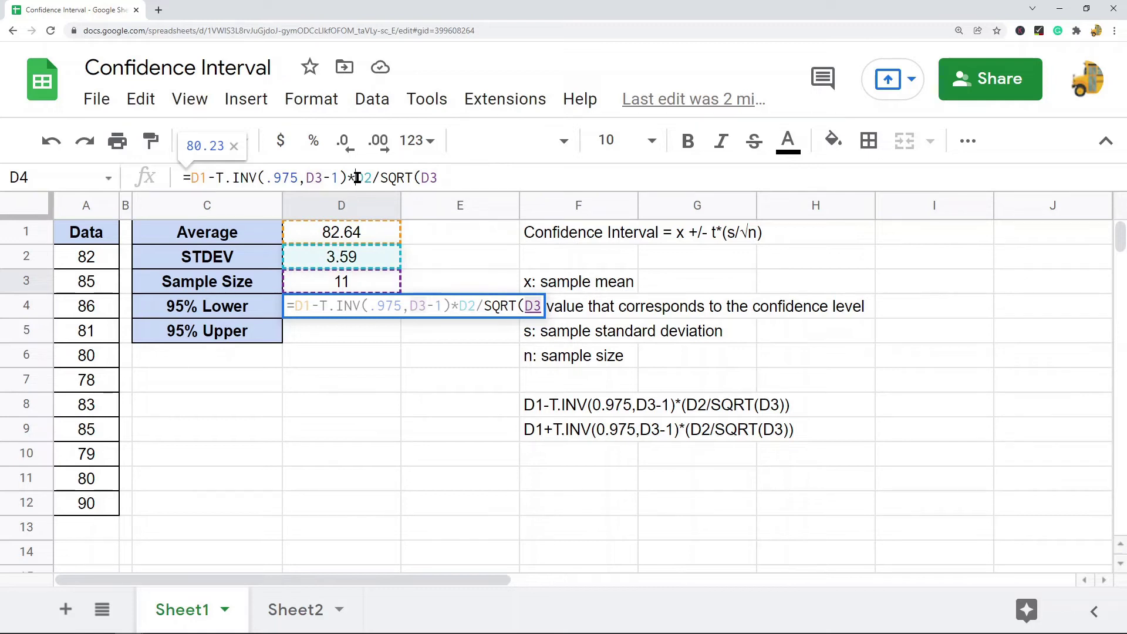
text(()
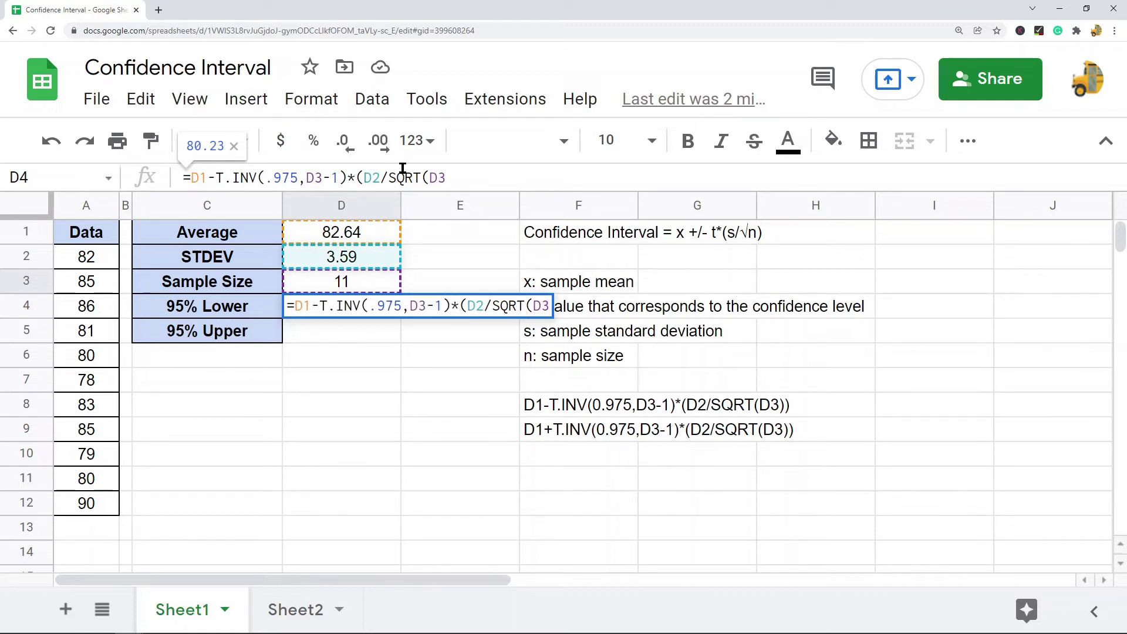
click(457, 174)
text()))
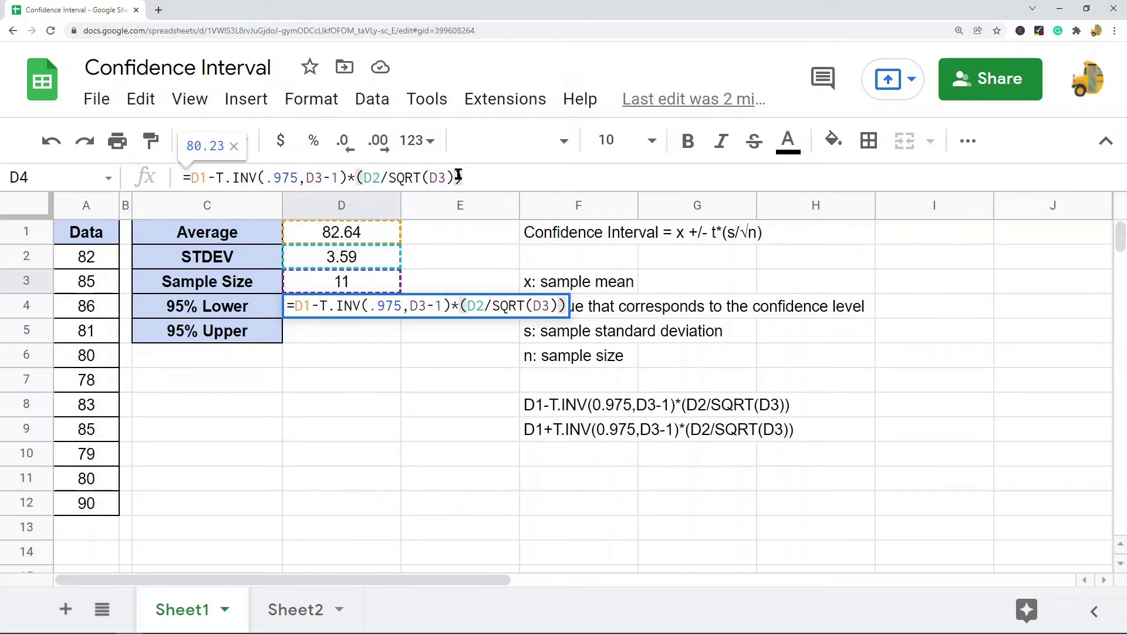
key(Return)
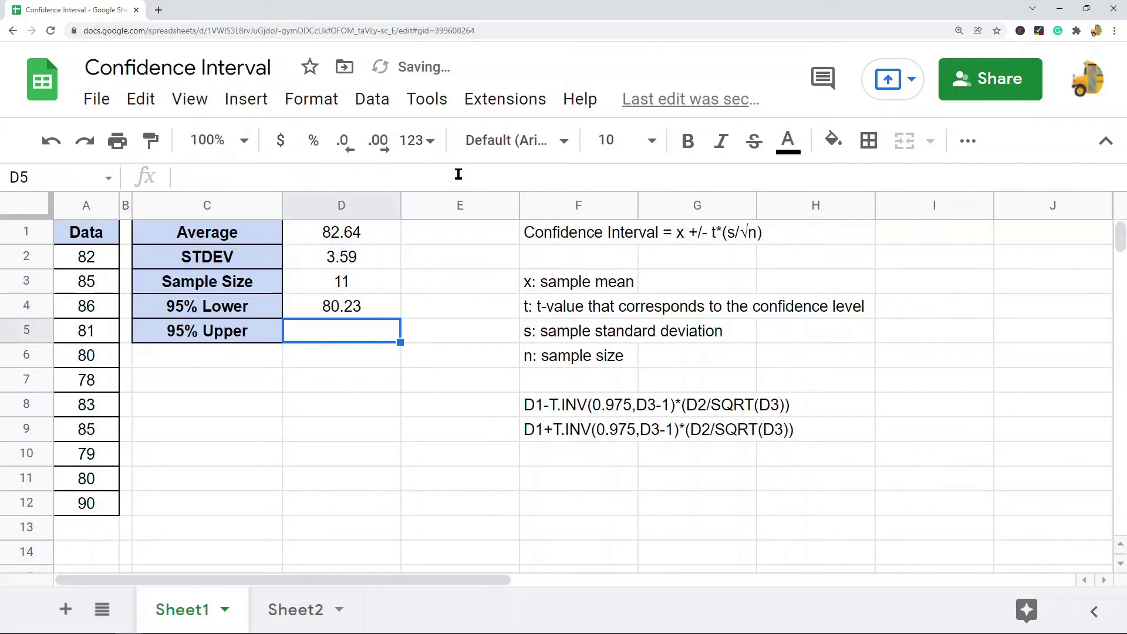
Step: Review the T.INV function and its 0.975 probability argument in the formula of cell D4
click(364, 306)
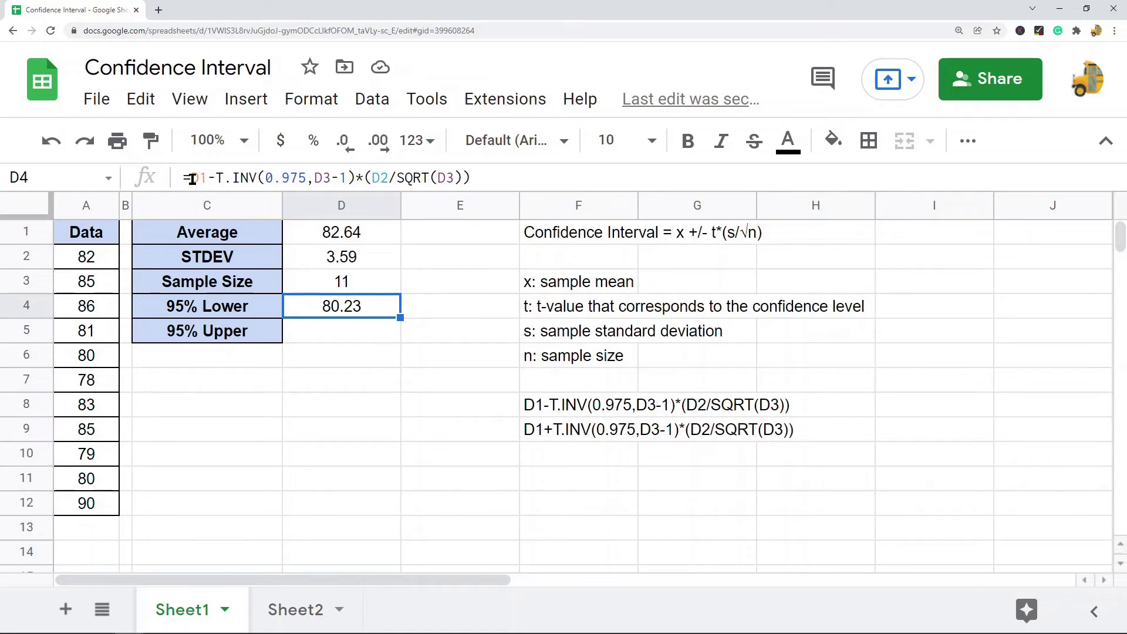
drag(215, 178, 255, 182)
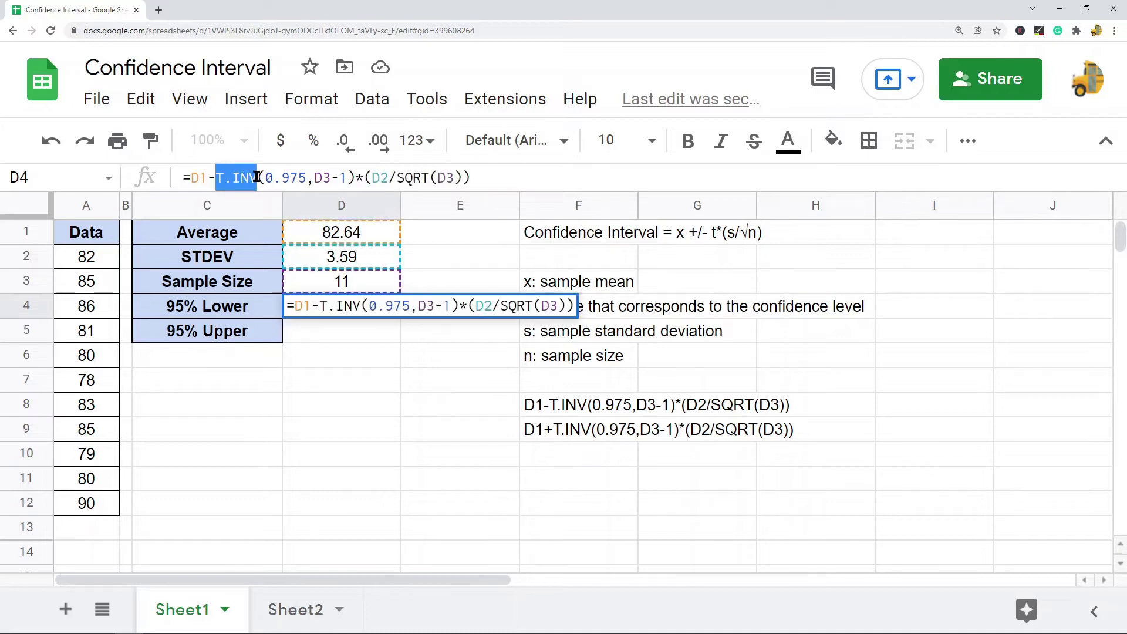
drag(266, 177, 306, 179)
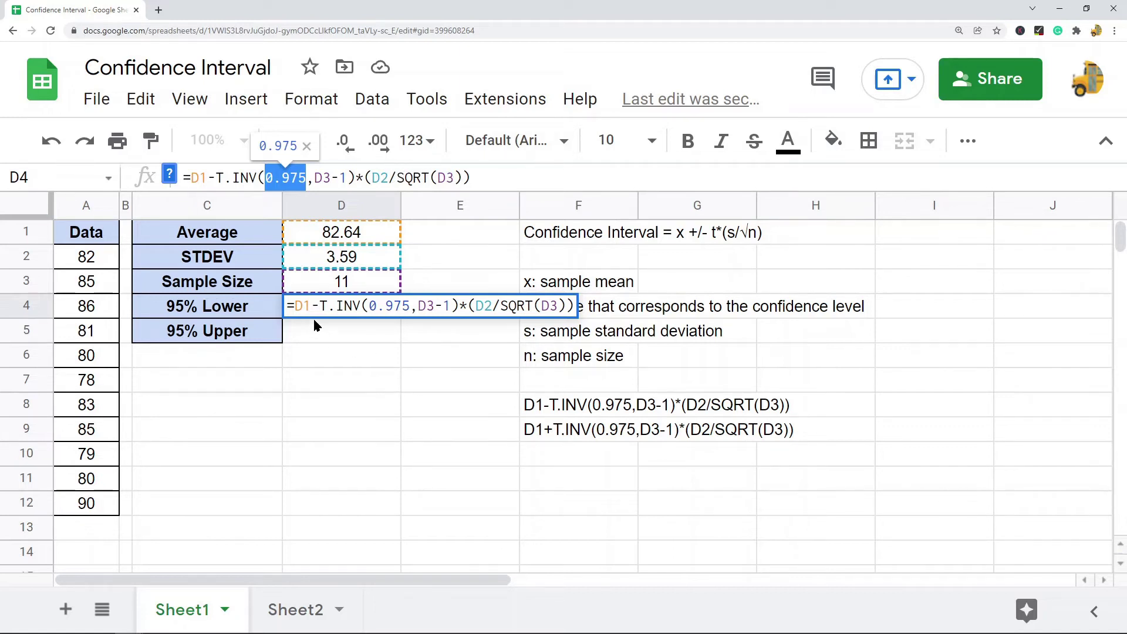
key(Return)
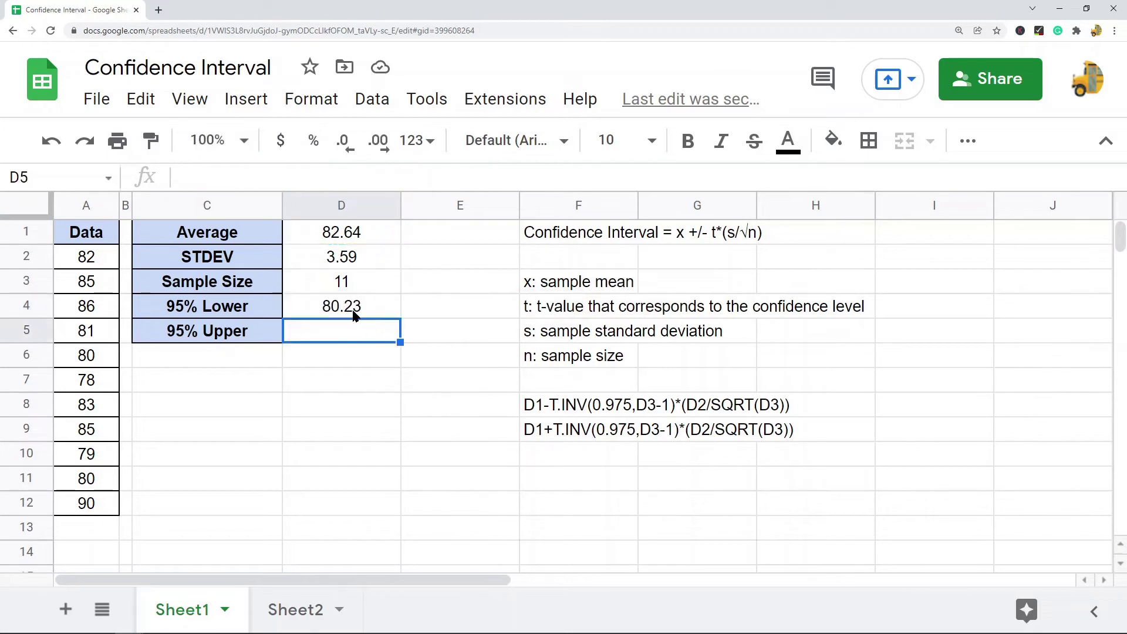
Step: Copy the full 95% Lower formula text from cell D4 into the 95% Upper cell D5
click(355, 310)
drag(492, 178, 183, 181)
key(ctrl+c)
key(Return)
click(246, 179)
key(ctrl+v)
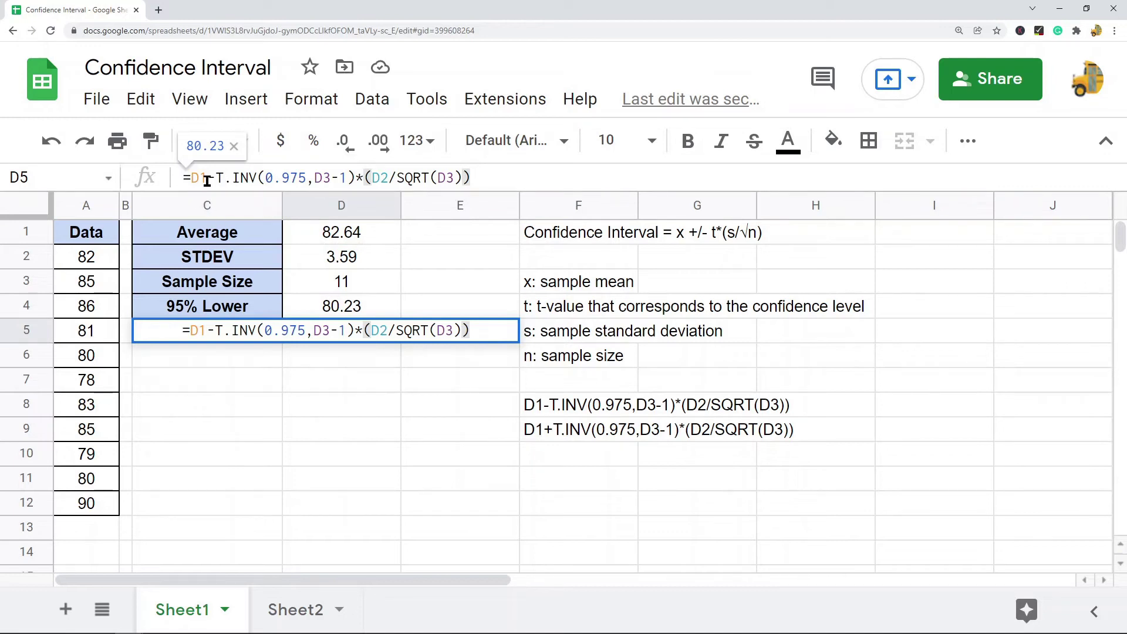
Step: Change the minus after D1 to a plus in cell D5, giving =D1+T.INV(0.975,D3-1)*(D2/SQRT(D3))
drag(207, 178, 215, 178)
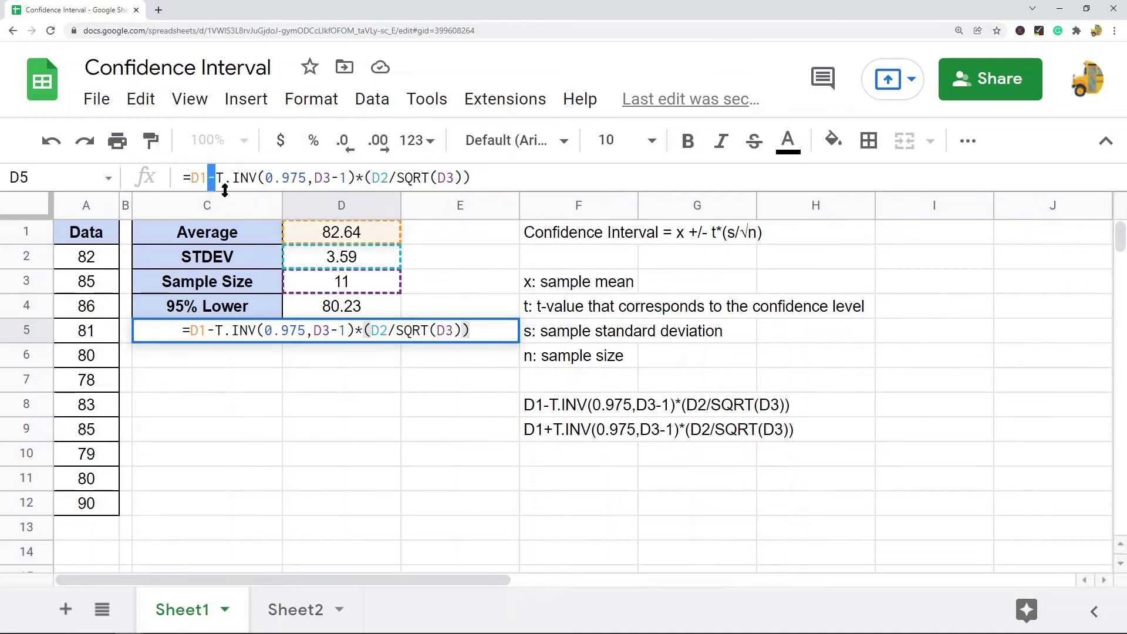
text(+)
key(End)
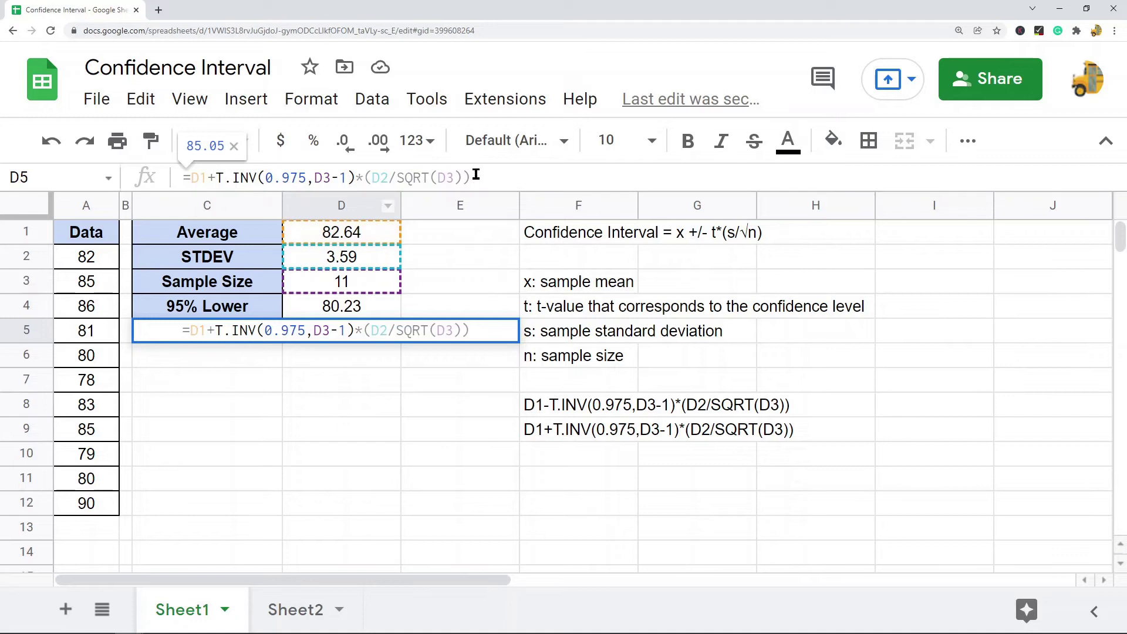
key(Return)
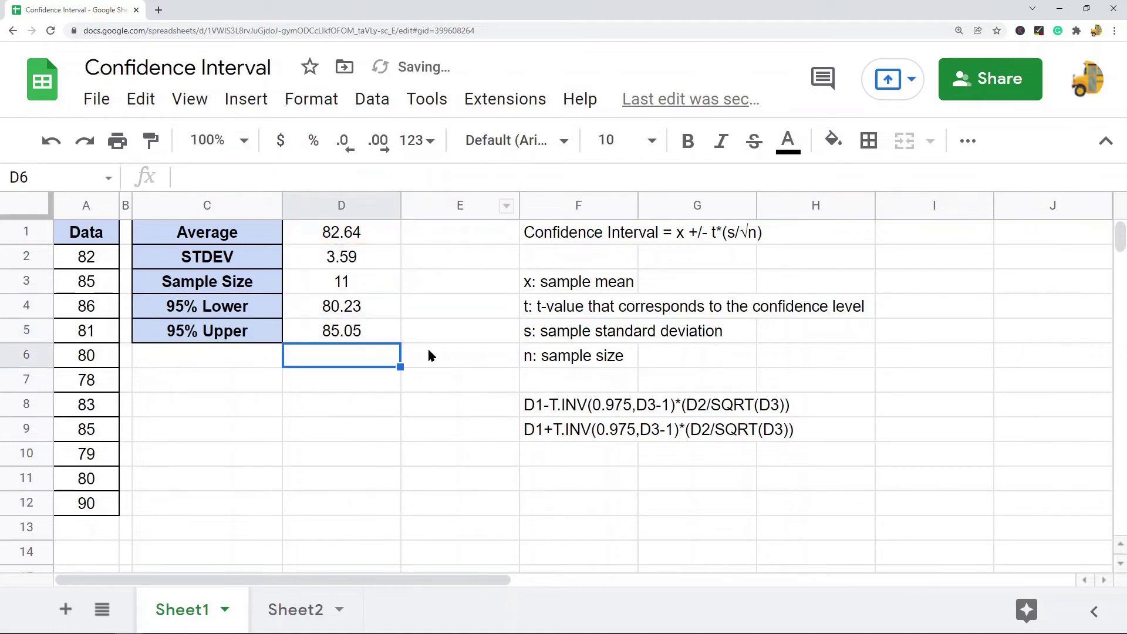
click(362, 334)
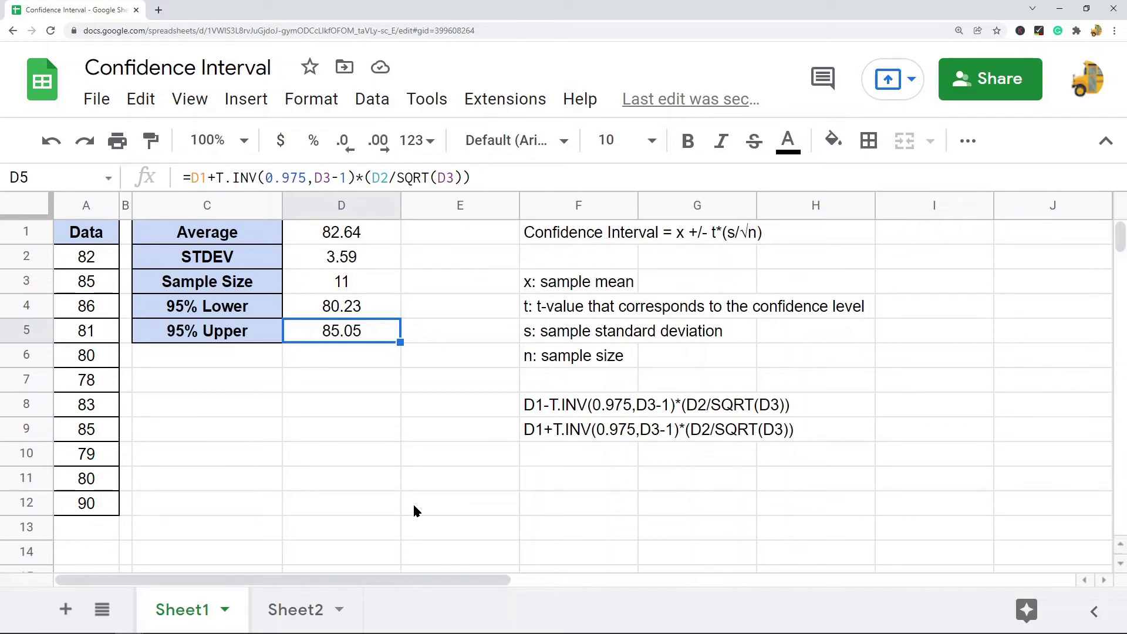
Step: On Sheet2, calculate the average of the data in cell D1 with =AVERAGE(A2:A12)
click(304, 615)
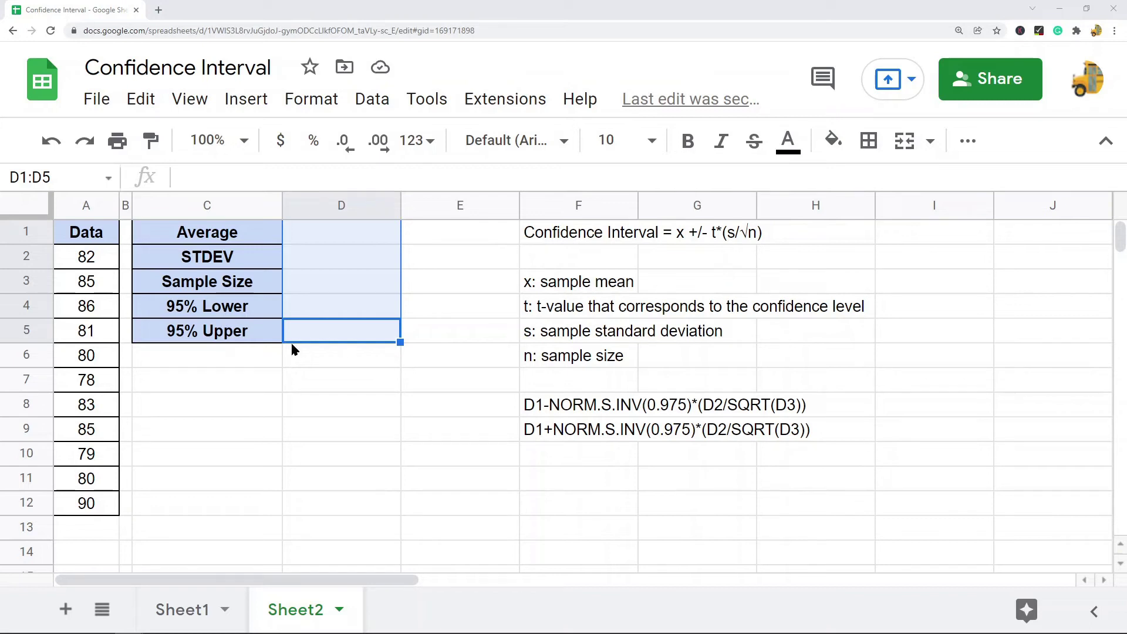
drag(94, 261, 96, 511)
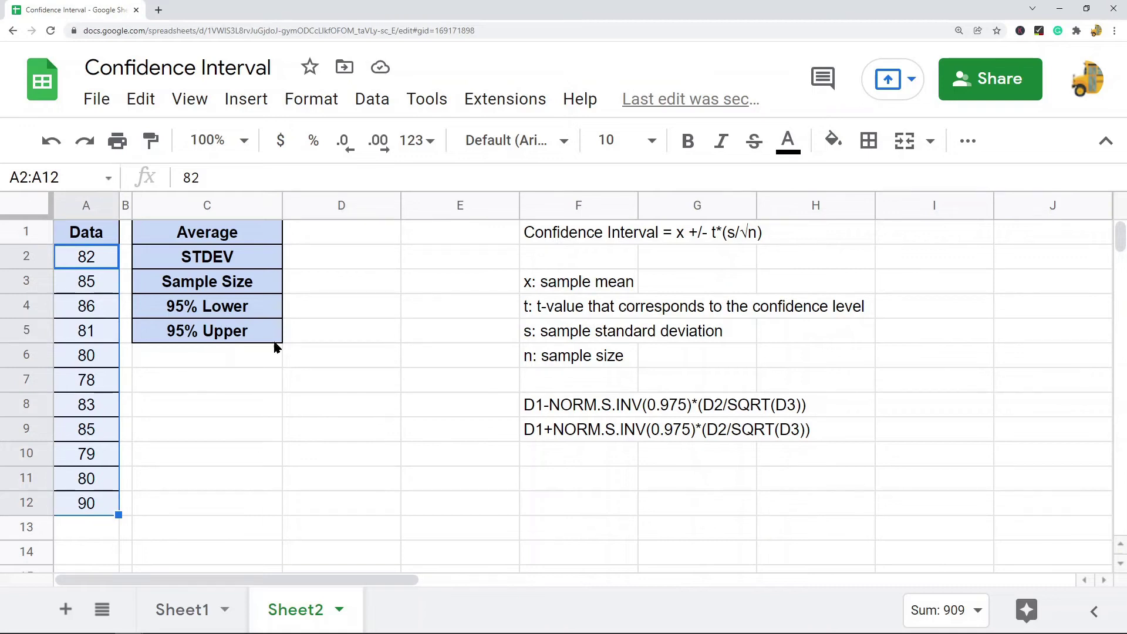
click(337, 230)
text(=average)
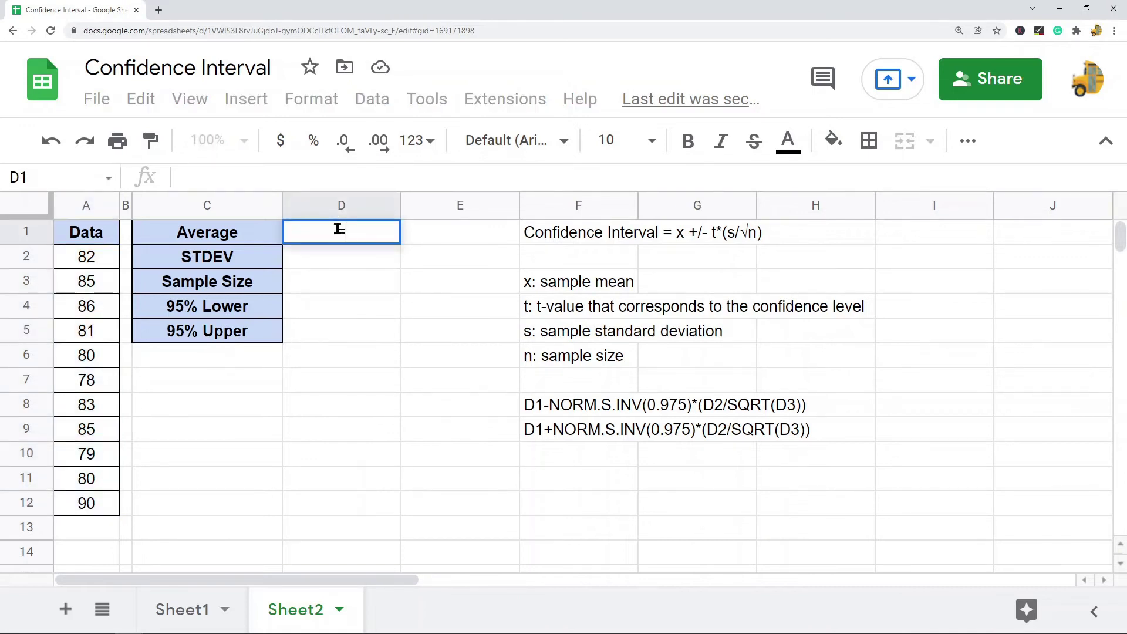
key(Tab)
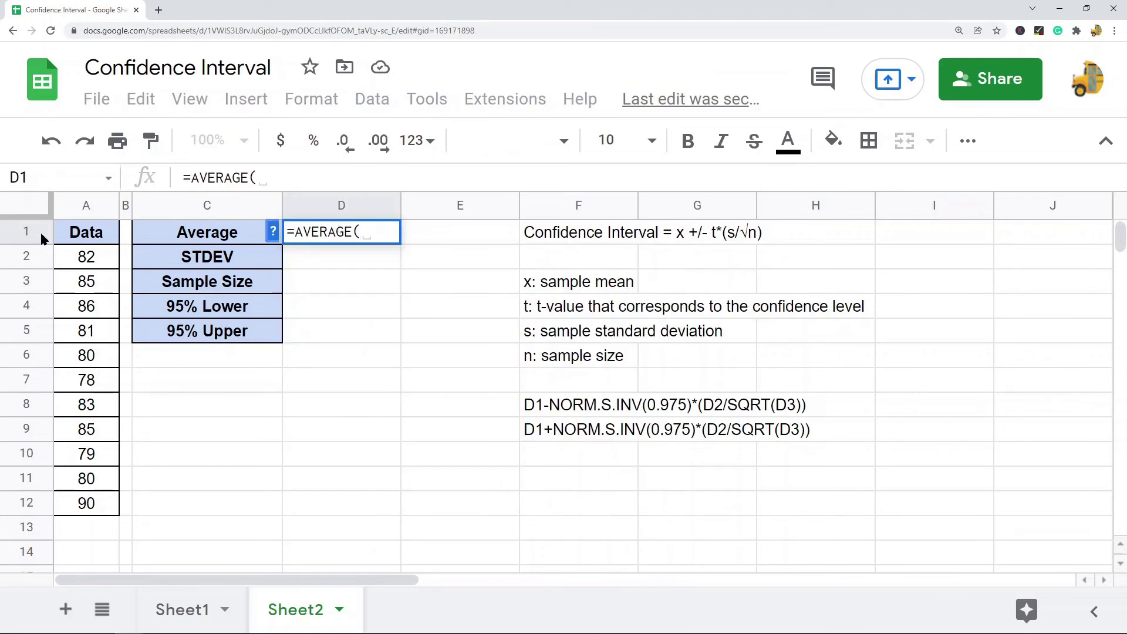
click(86, 257)
shift+click(85, 503)
click(346, 179)
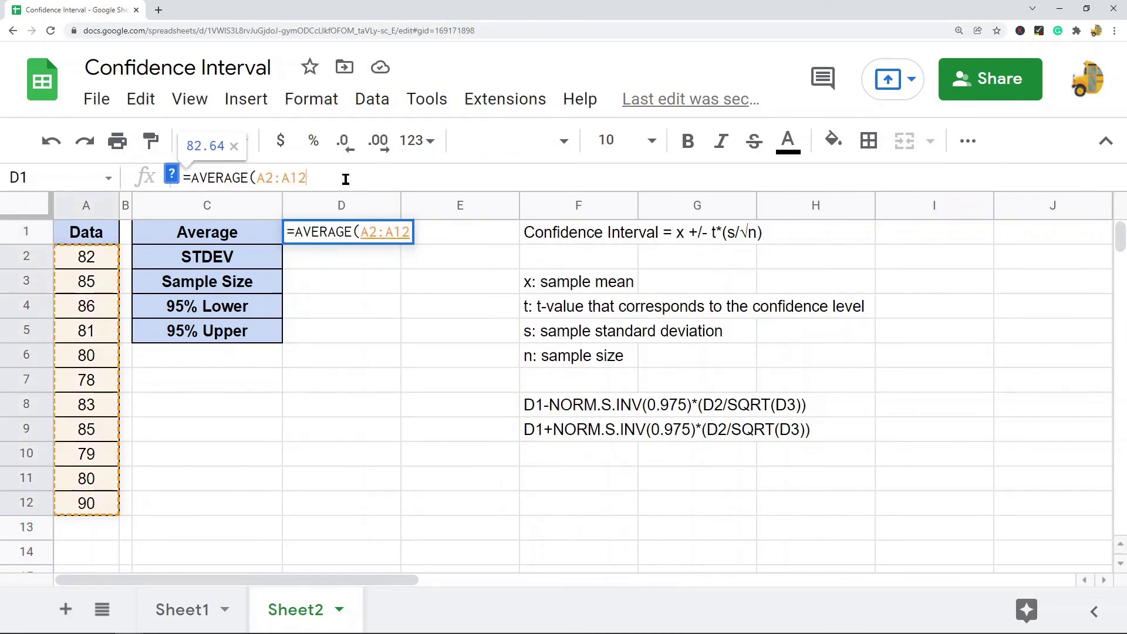
key(Return)
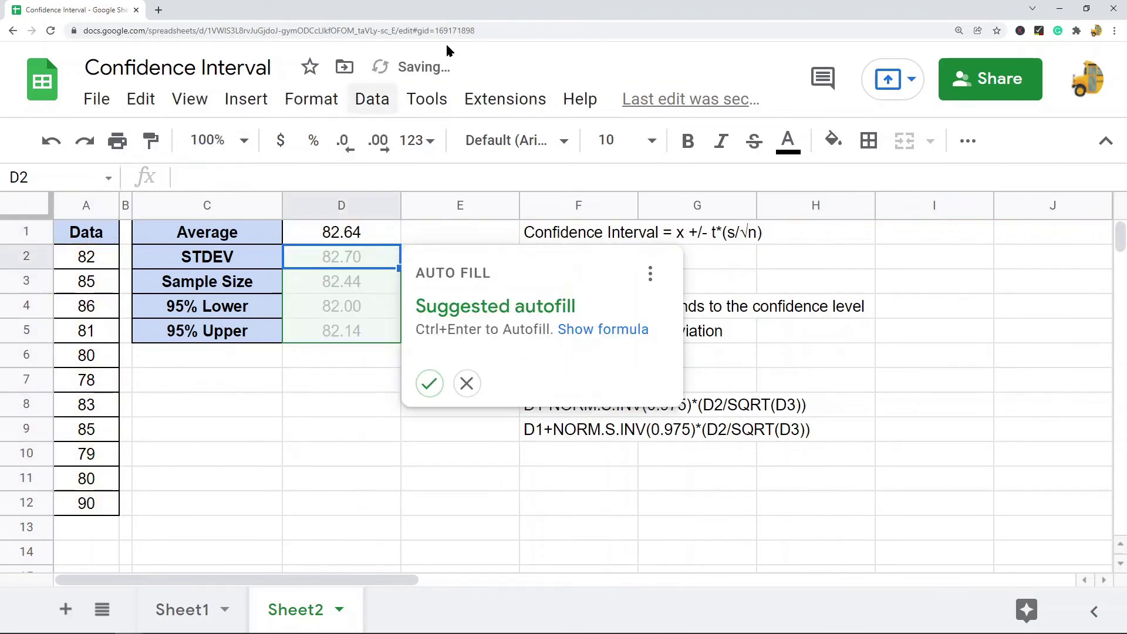
Step: Calculate the standard deviation of the Sheet2 data in cell D2 with =STDEV(A2:A12)
text(=std)
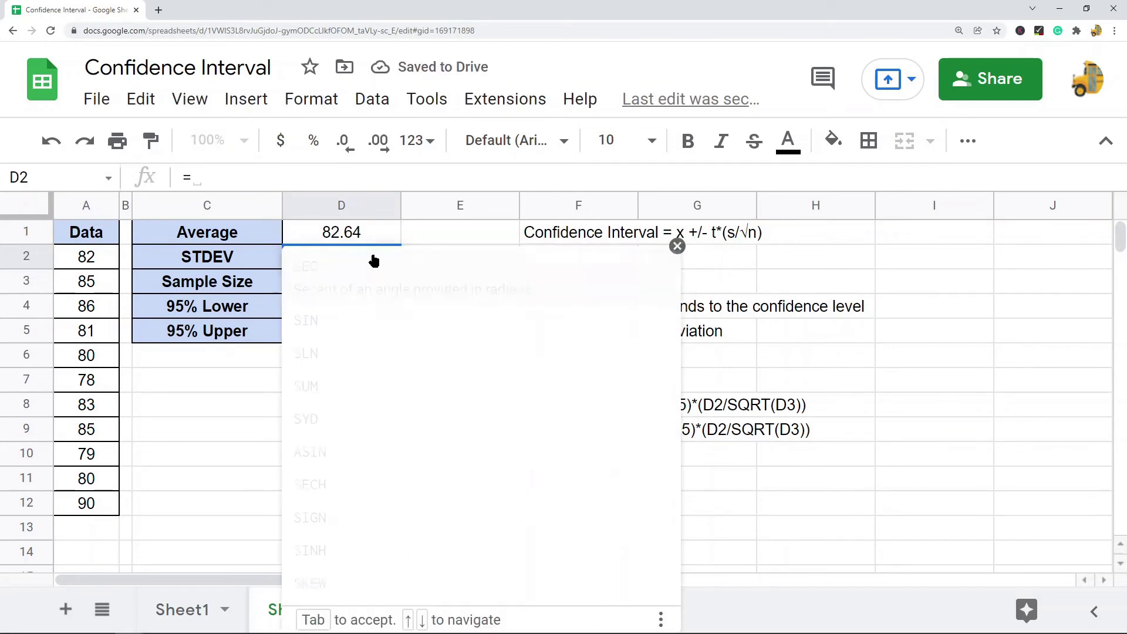
text(ev)
key(Tab)
drag(84, 267, 88, 502)
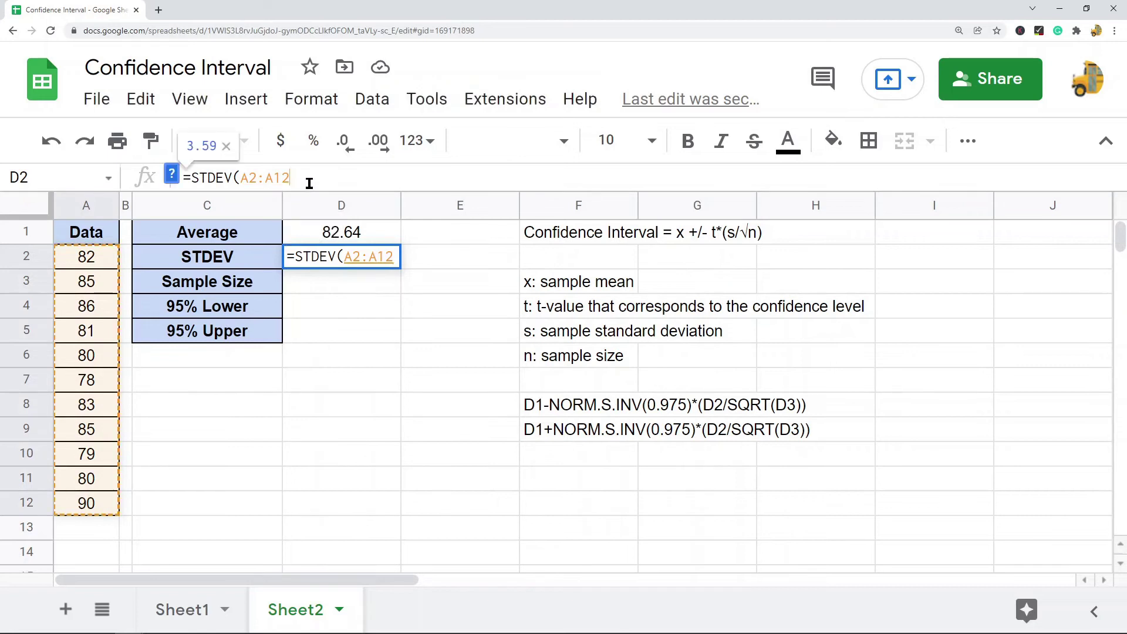
key(Return)
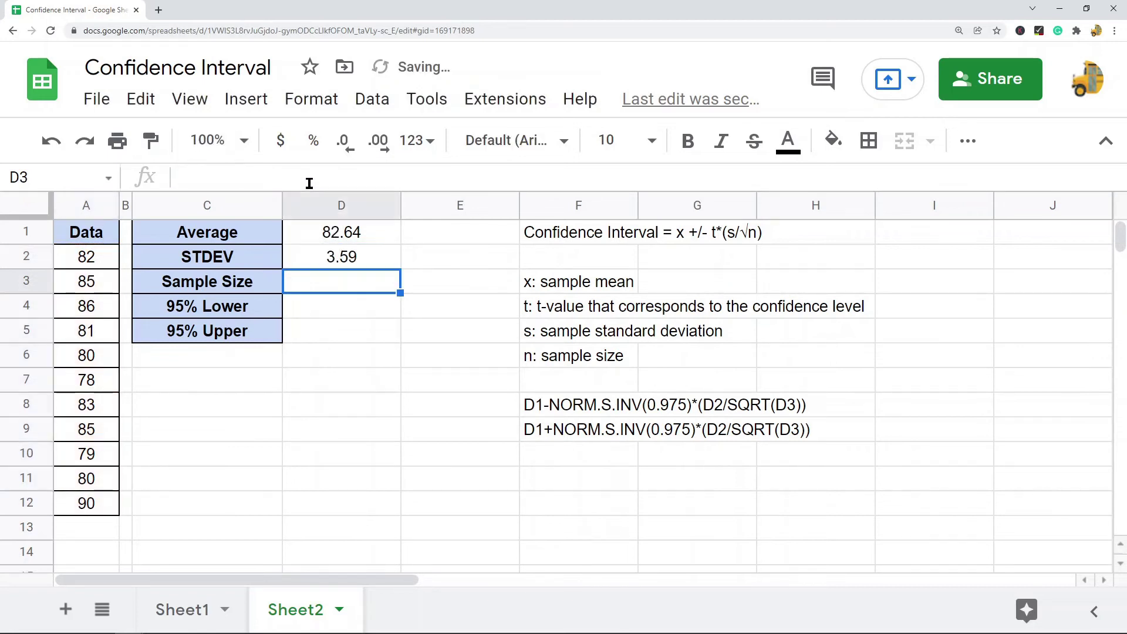
Step: Count the Sheet2 data values in the Sample Size cell D3 with =COUNT(A2:A12)
text(=co)
key(Tab)
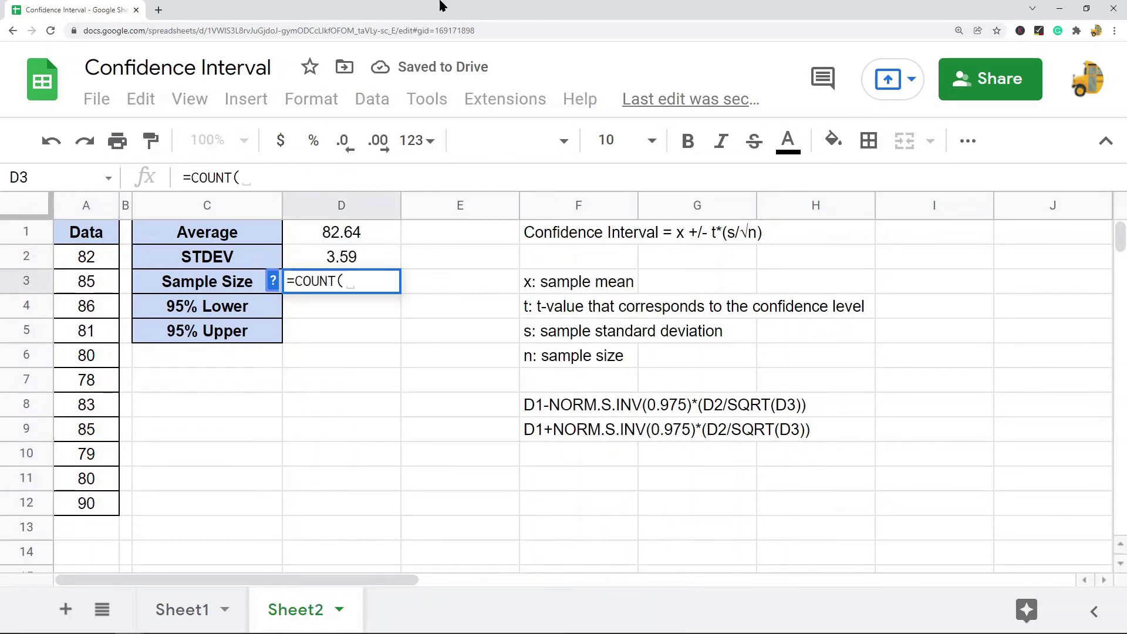
drag(103, 259, 108, 503)
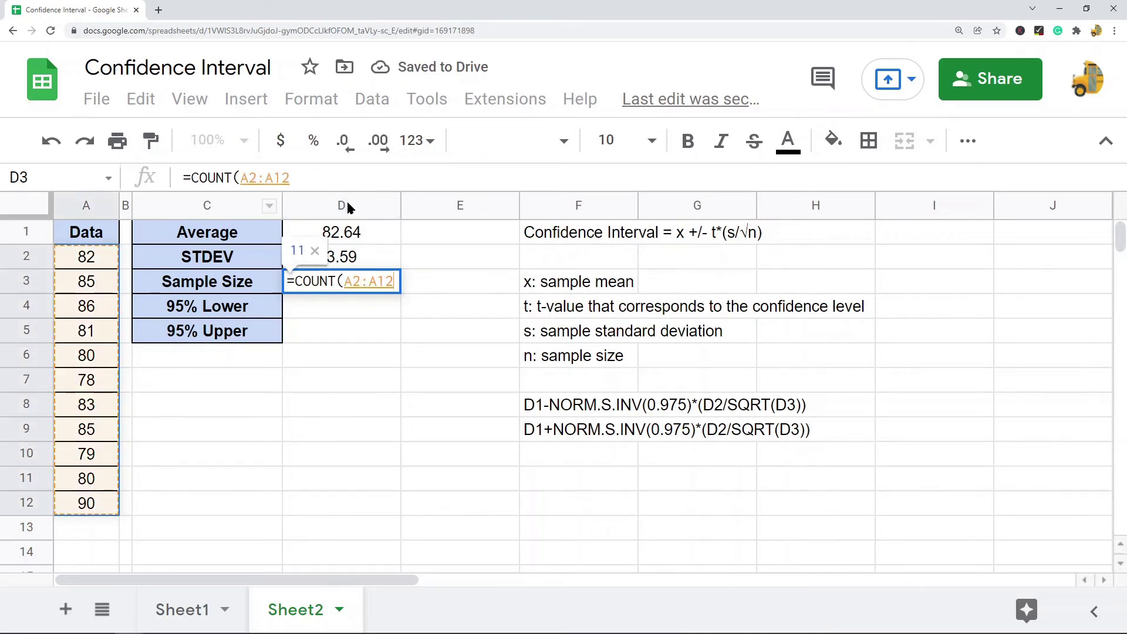
click(331, 174)
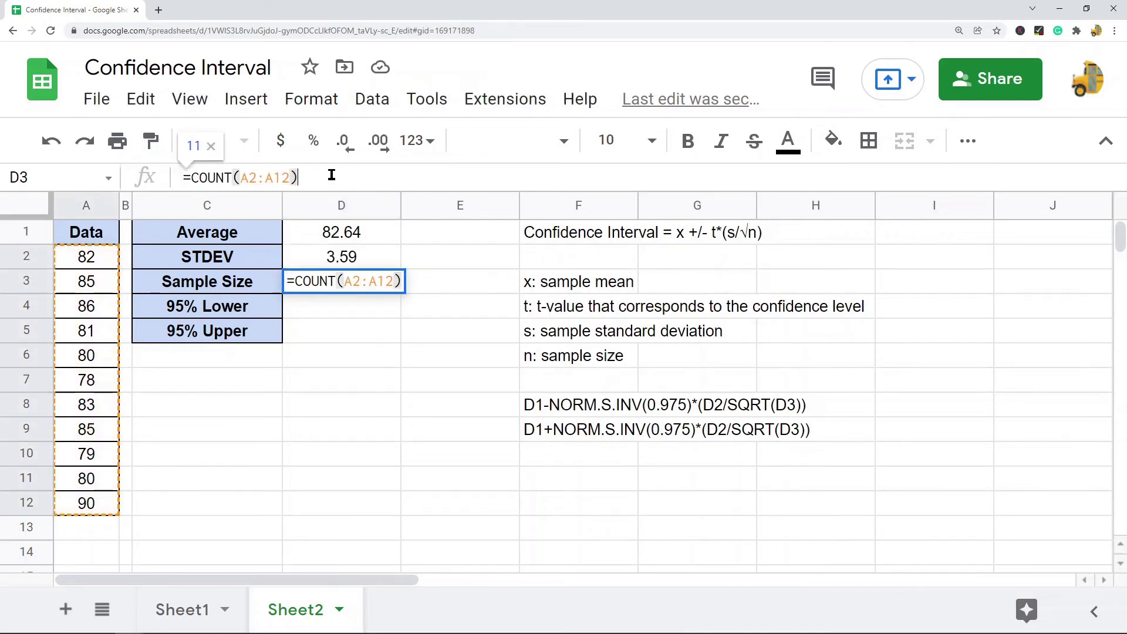
key(Return)
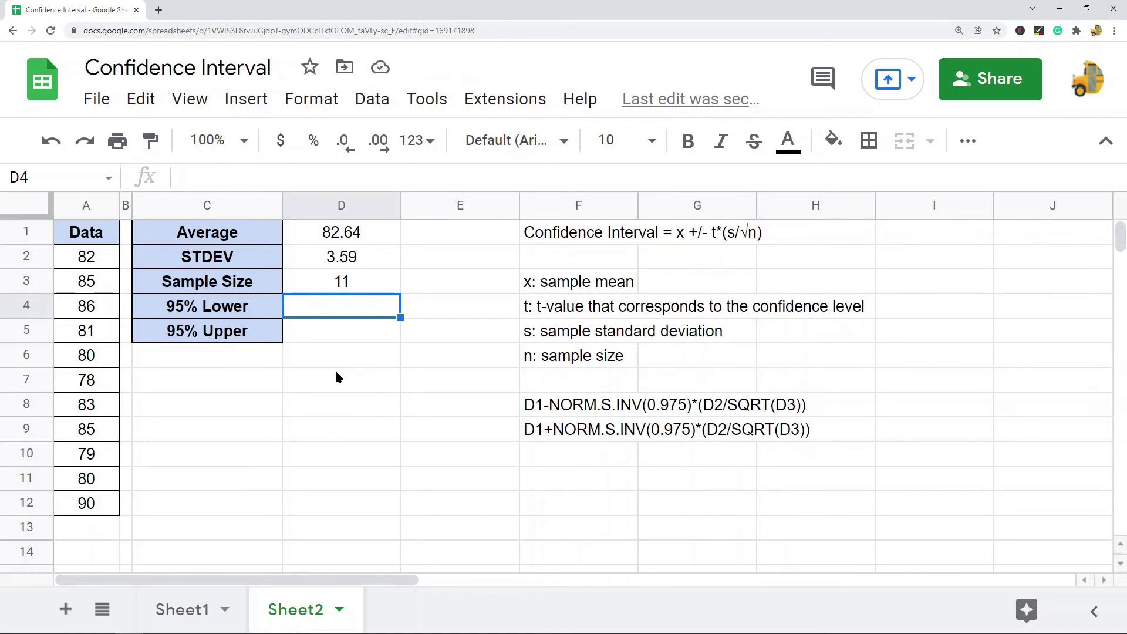
Step: Enter the 95% Lower formula =D1-NORM.S.INV(.975)*D2/SQRT(D3) in cell D4, leaving it open for editing
text(=)
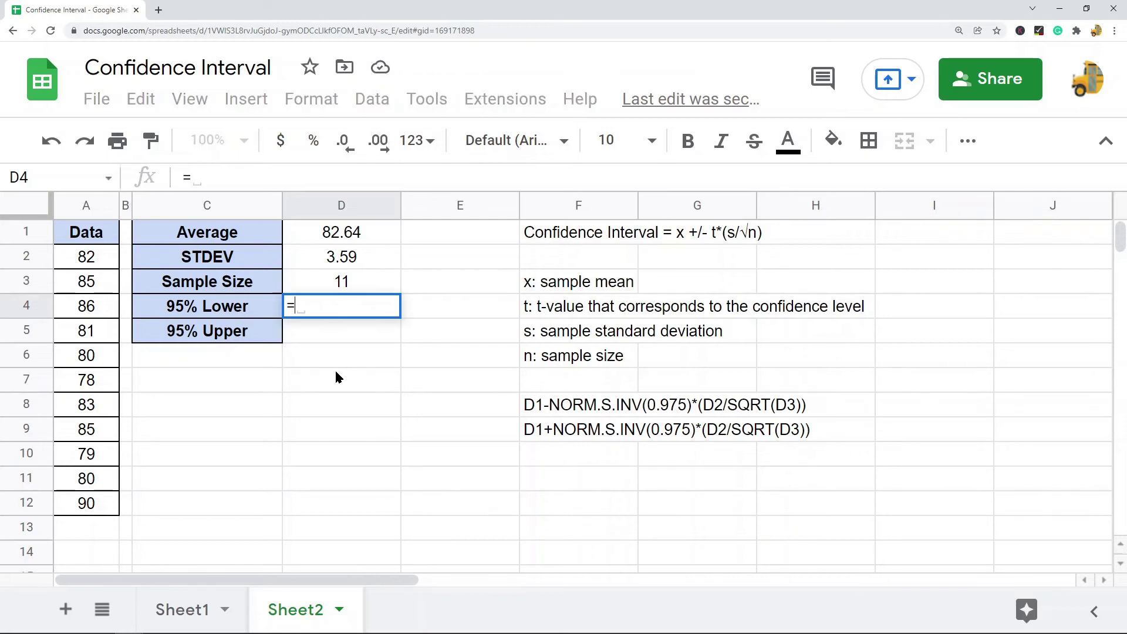
click(330, 236)
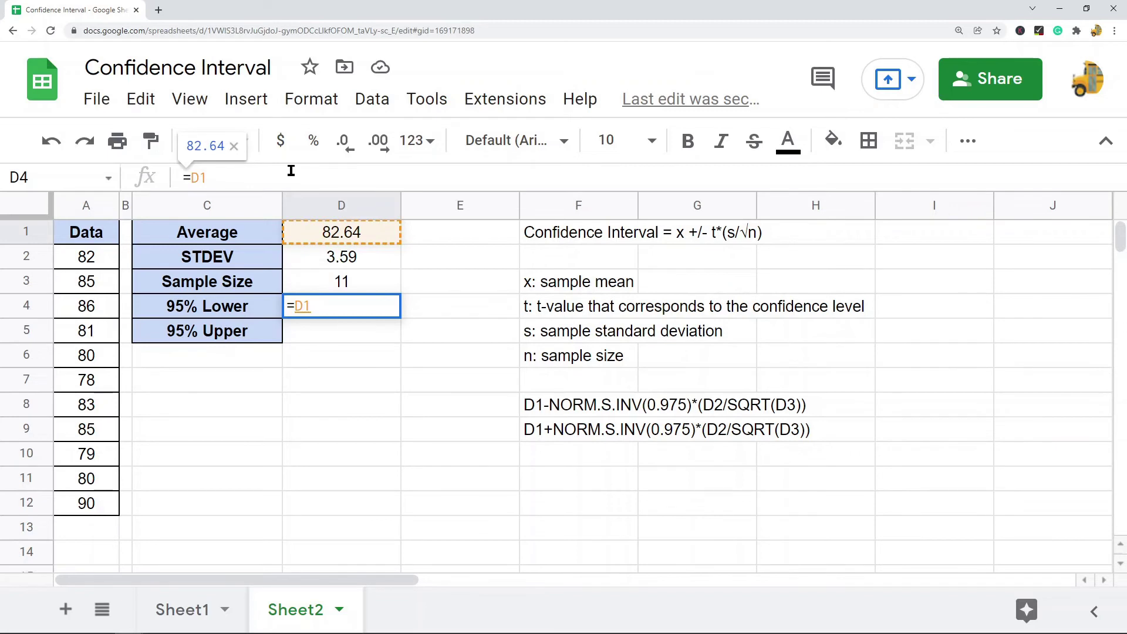
text(-NORM)
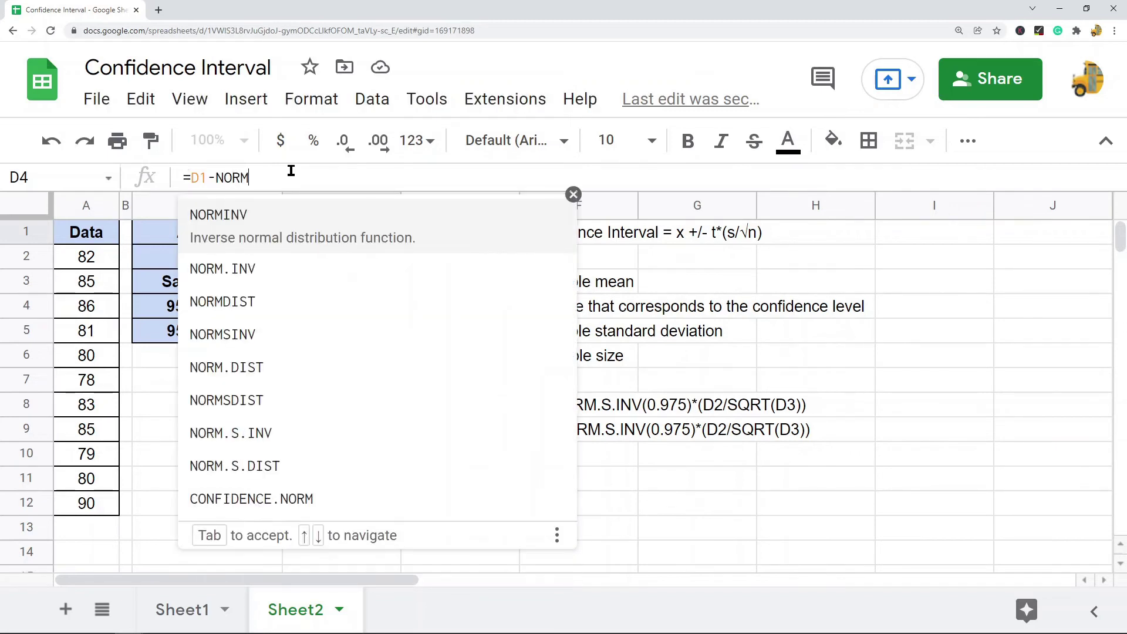
text(.S)
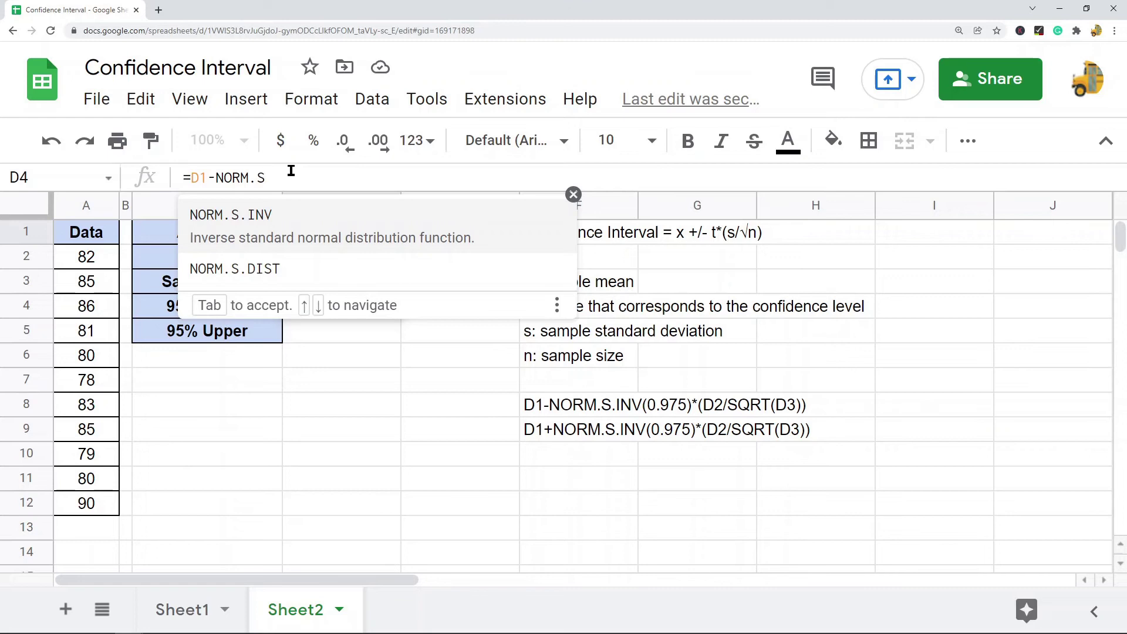
text(.INV()
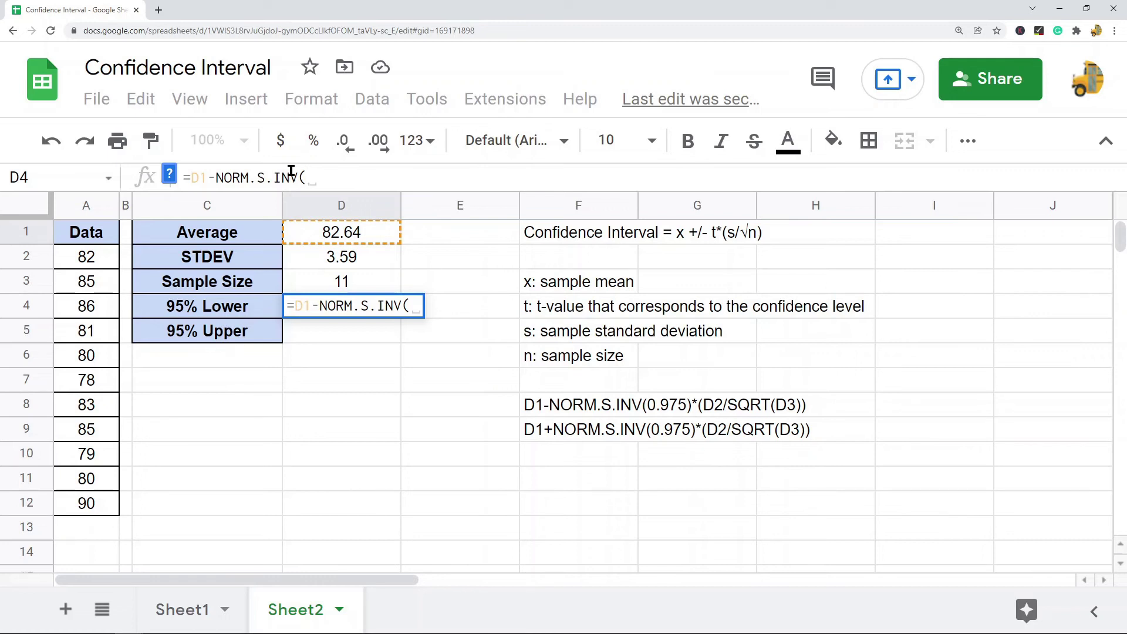
text(.975)
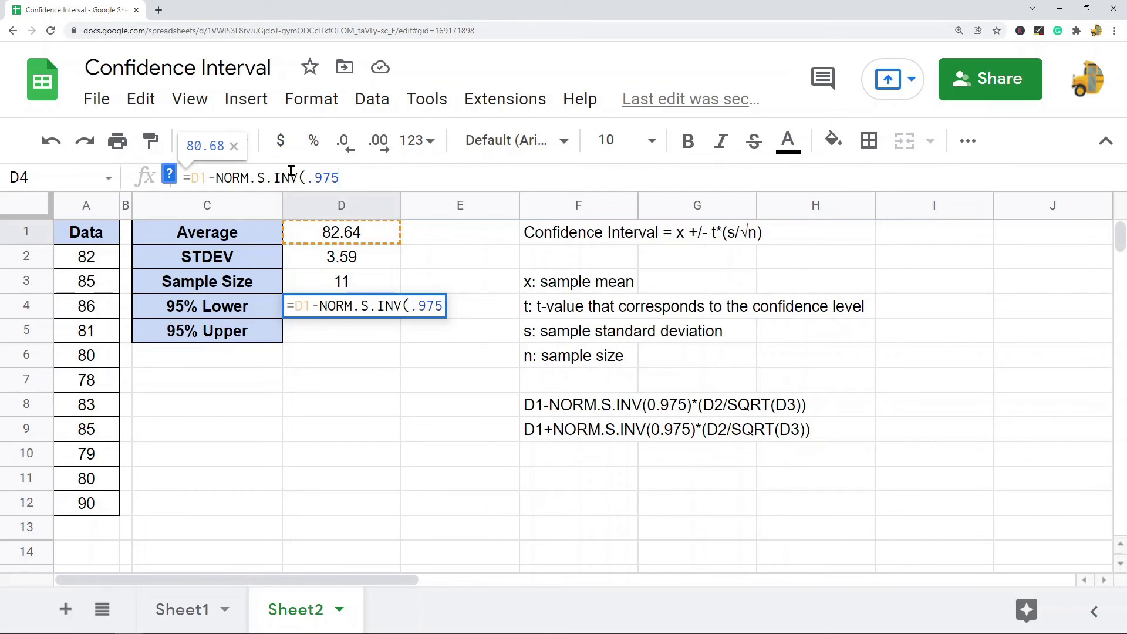
text()*)
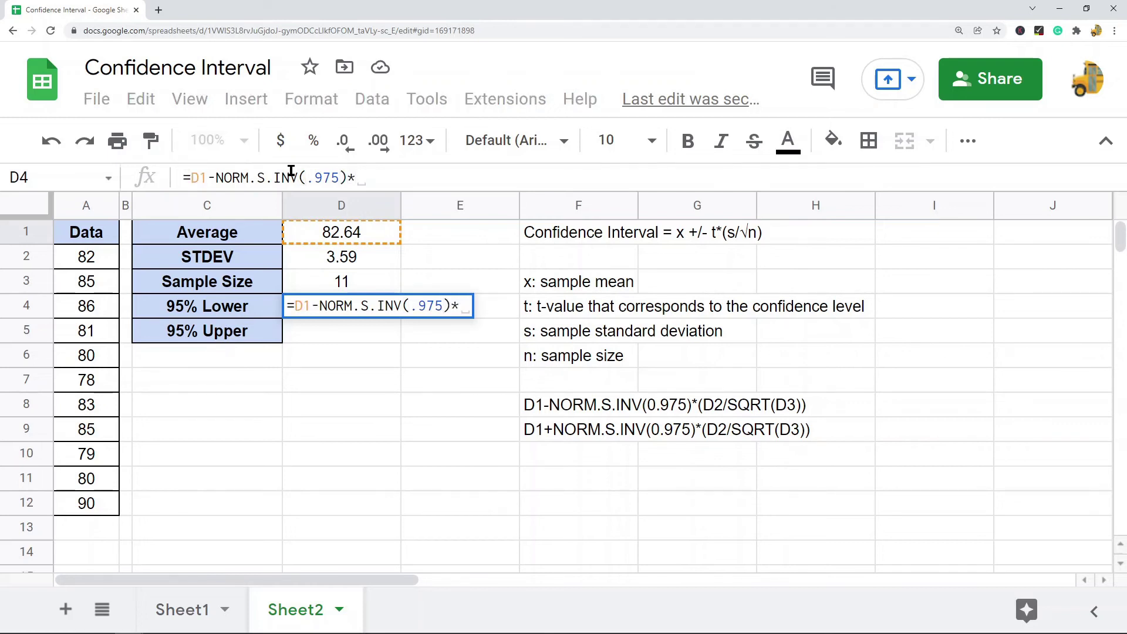
click(346, 262)
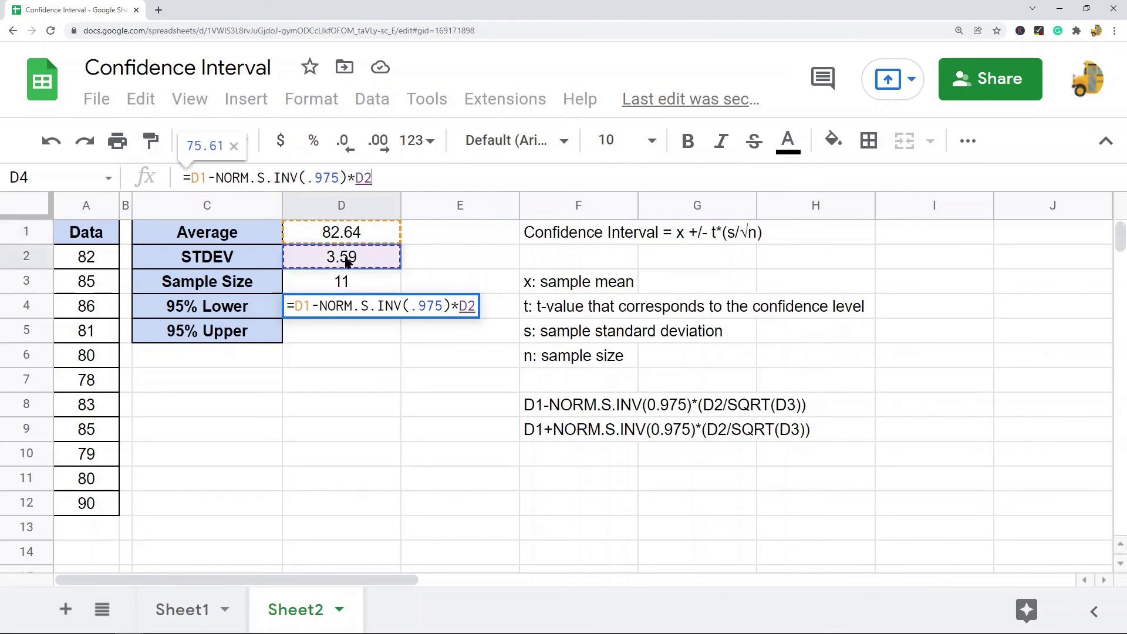
text(/SQRT()
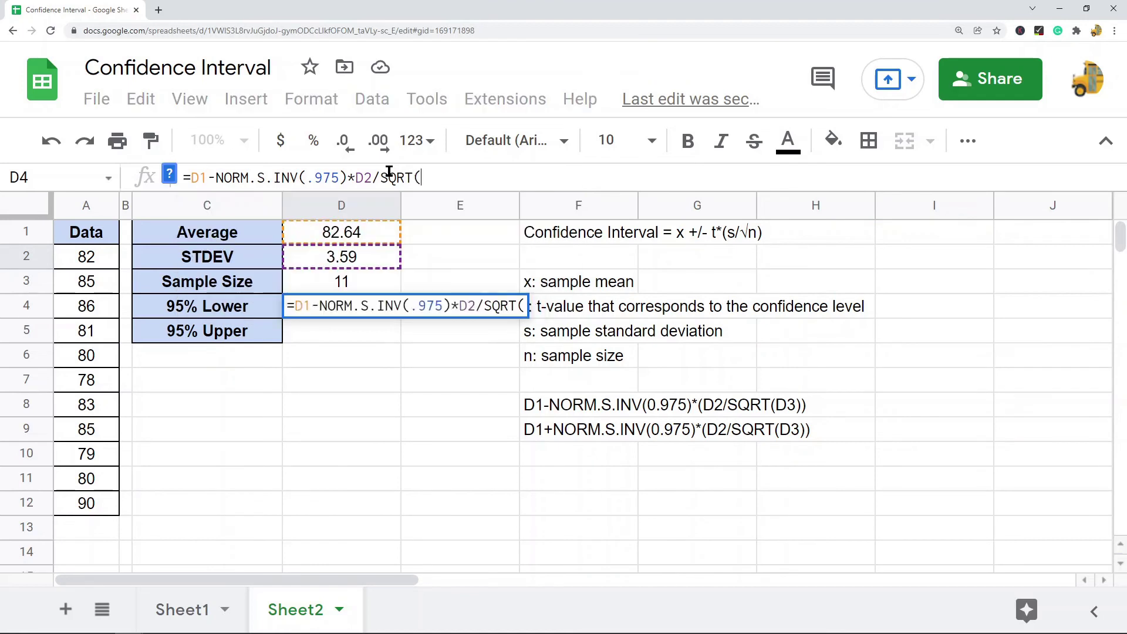
click(359, 286)
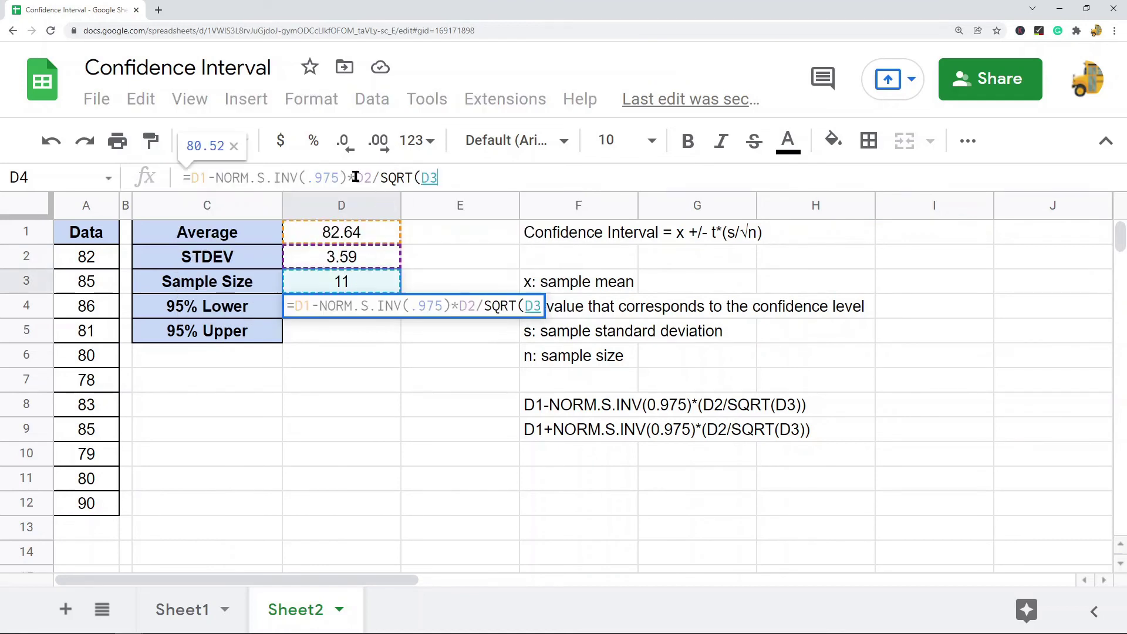
text())
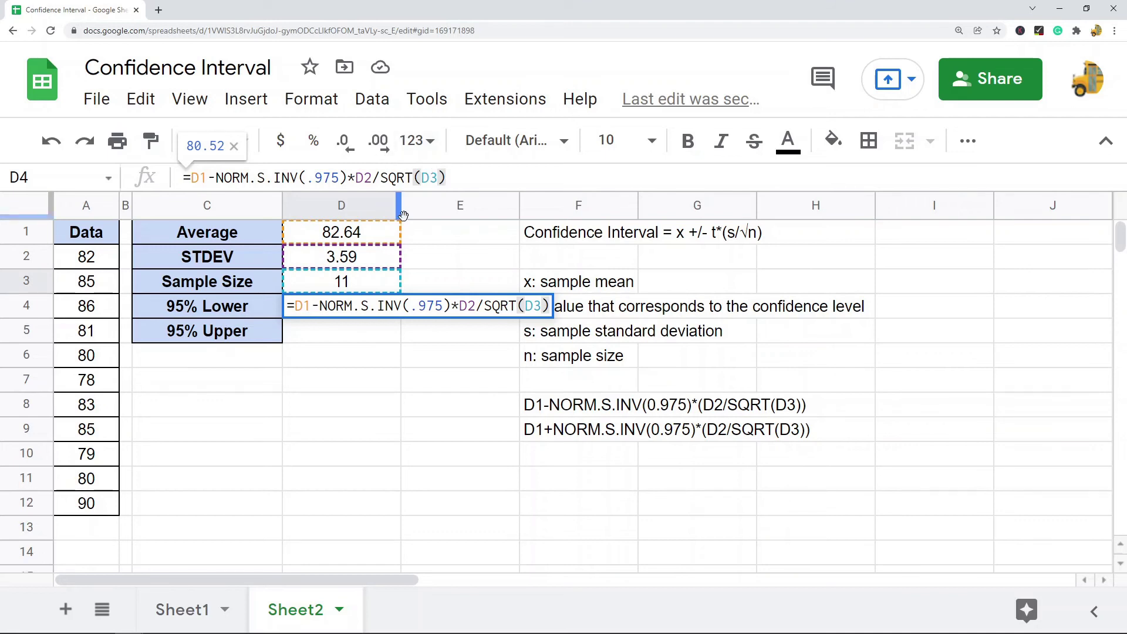
Step: Enclose D2/SQRT(D3) in parentheses in the D4 formula and commit it as =D1-NORM.S.INV(.975)*(D2/SQRT(D3))
key(Left)
key(Left)
key(Left)
key(Left)
key(Left)
key(Left)
key(Left)
key(Left)
key(Left)
key(Left)
key(Left)
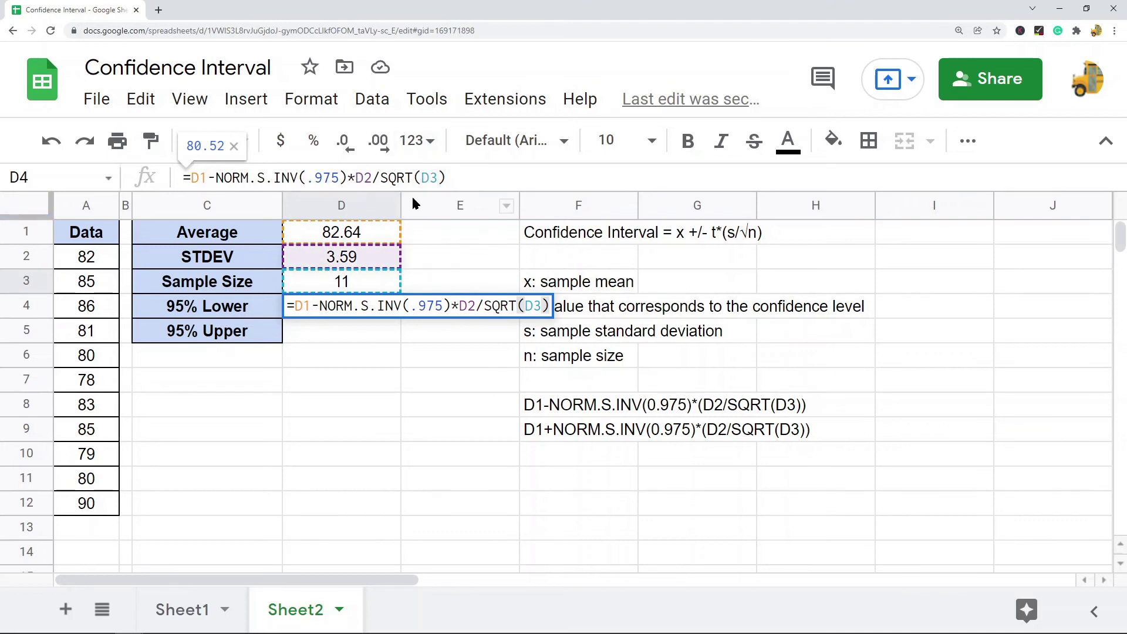
text(()
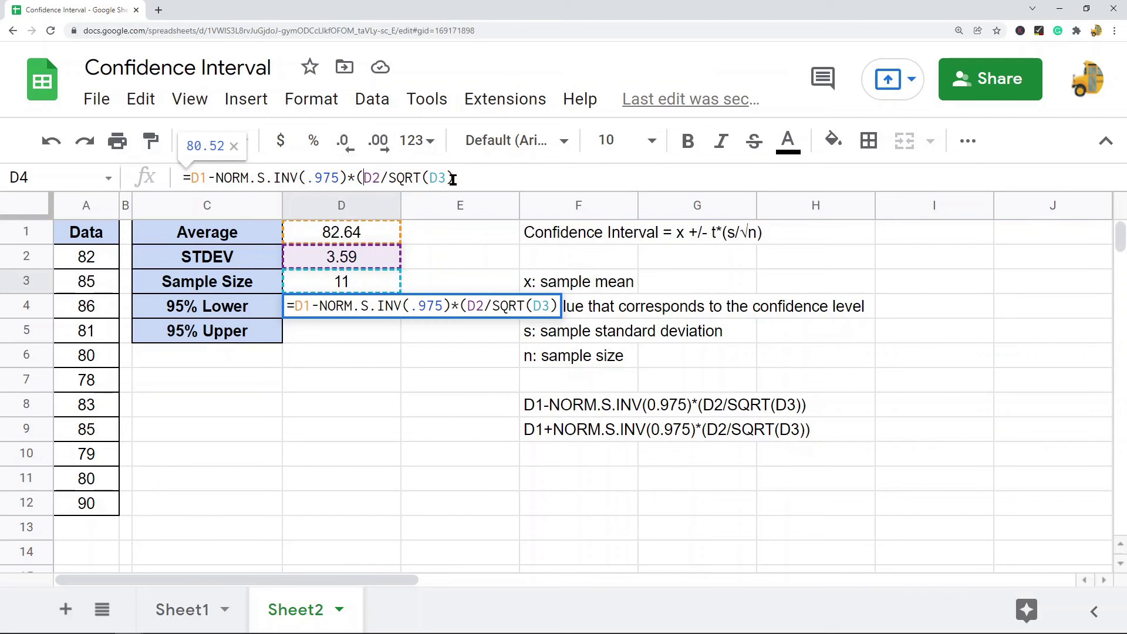
click(471, 178)
text())
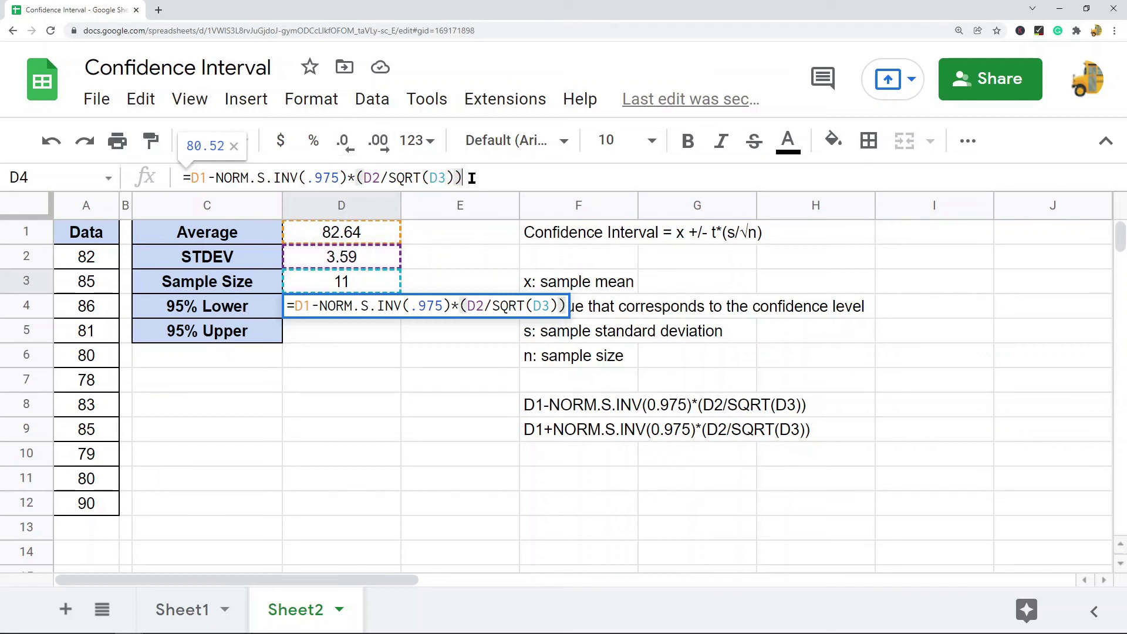
key(Return)
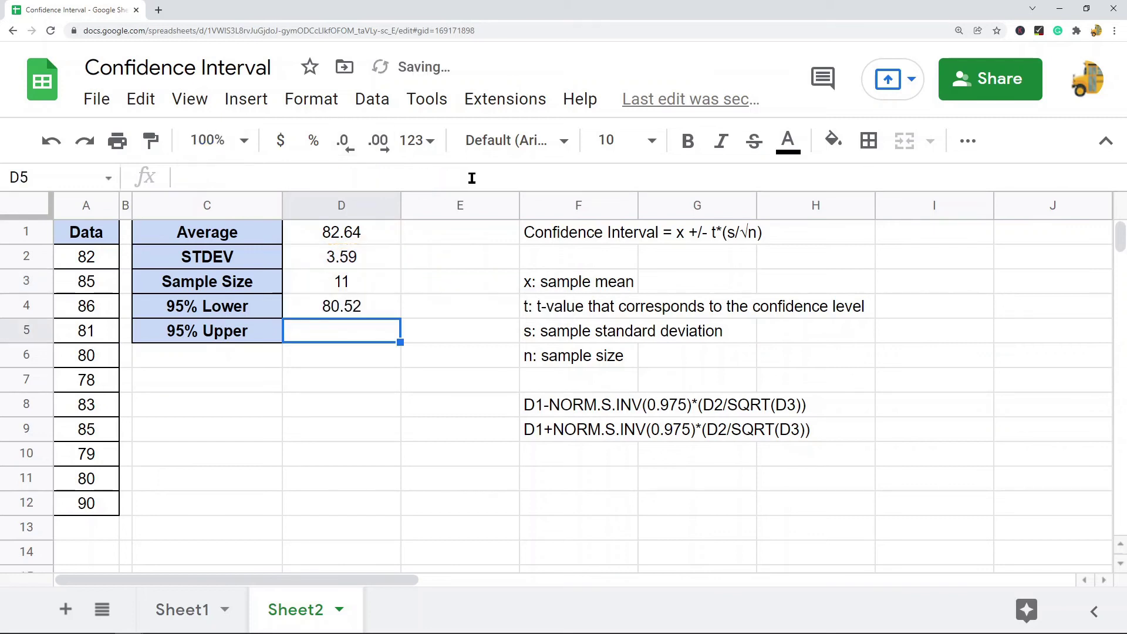
Step: Copy the full 95% Lower formula text from cell D4 into the 95% Upper cell D5 on Sheet2
click(371, 311)
click(502, 176)
drag(503, 176, 126, 178)
key(ctrl+c)
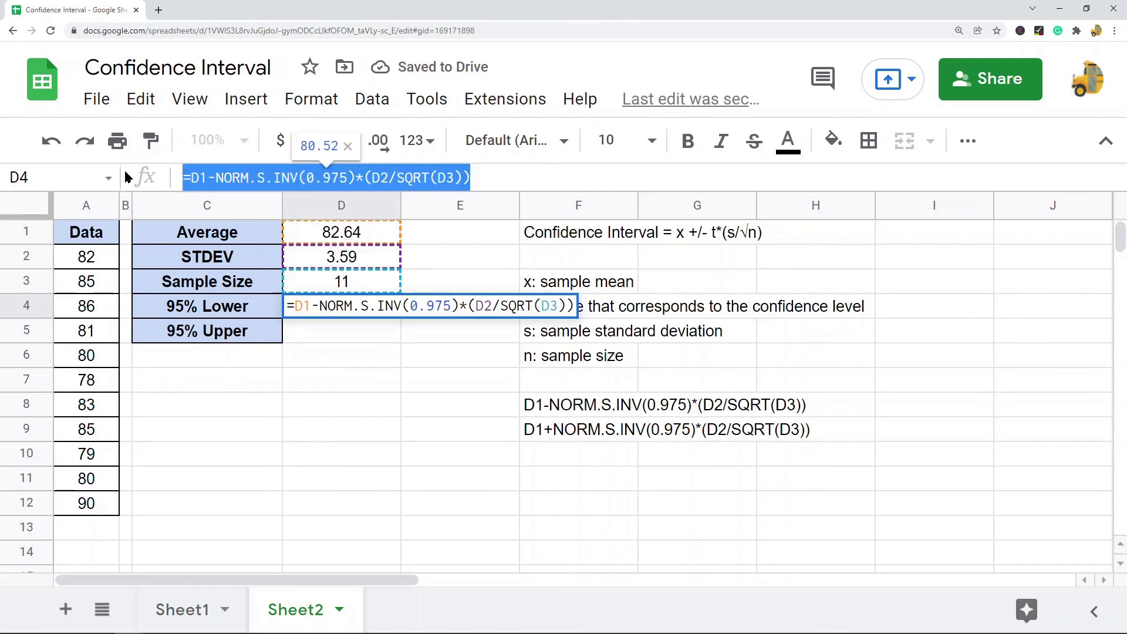
click(368, 330)
key(ctrl+v)
Step: Change the minus after D1 to a plus in cell D5, giving =D1+NORM.S.INV(0.975)*(D2/SQRT(D3))
drag(208, 178, 216, 177)
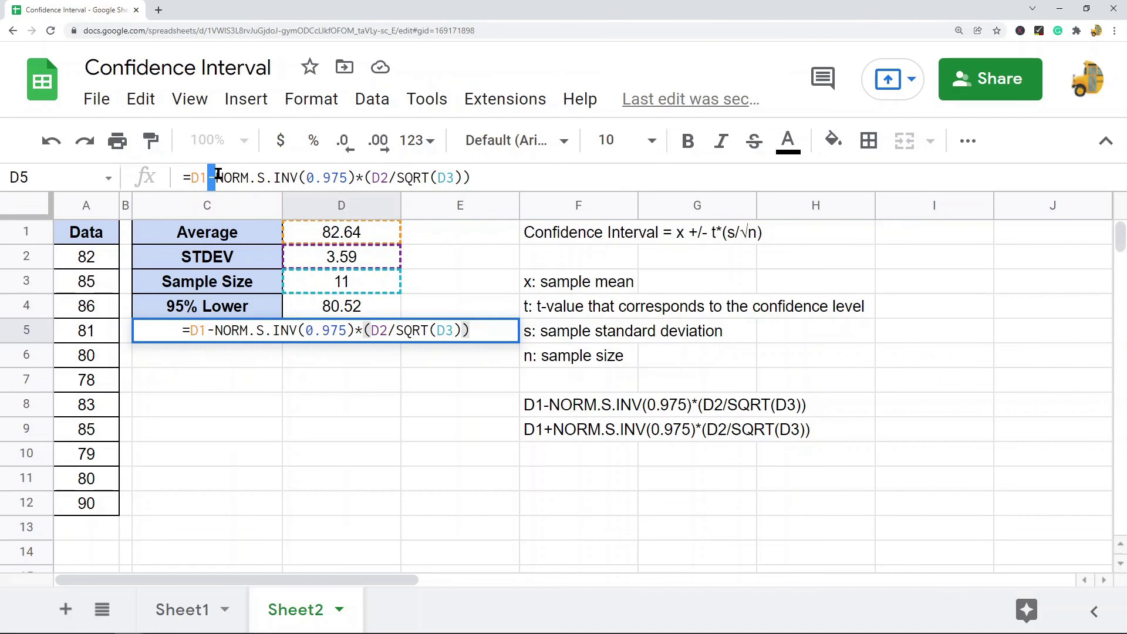
text(+)
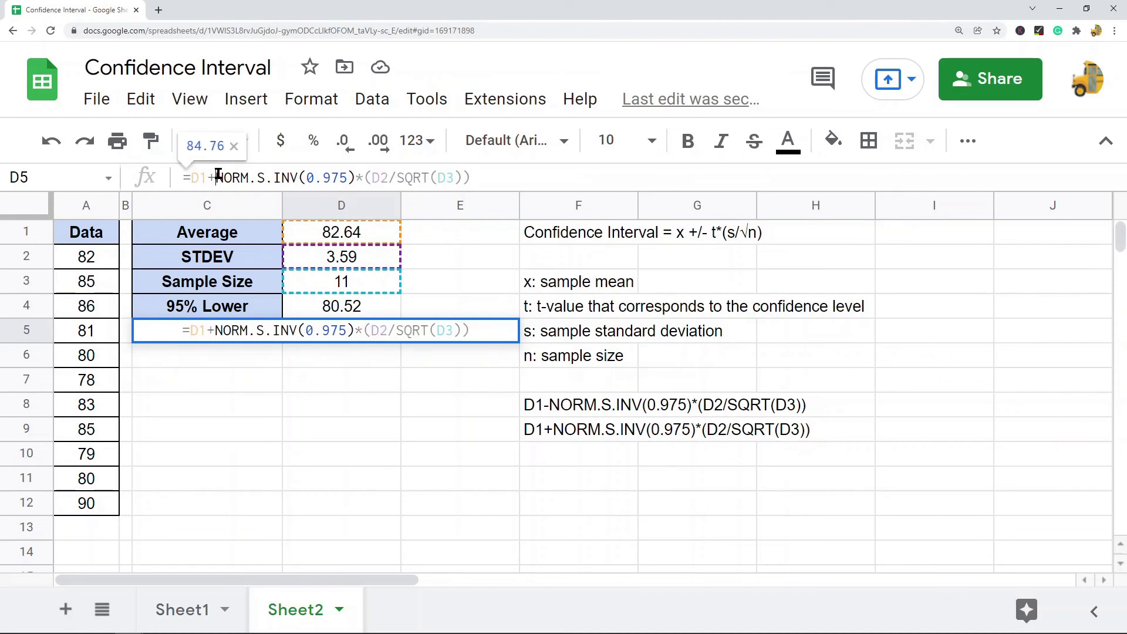
click(473, 176)
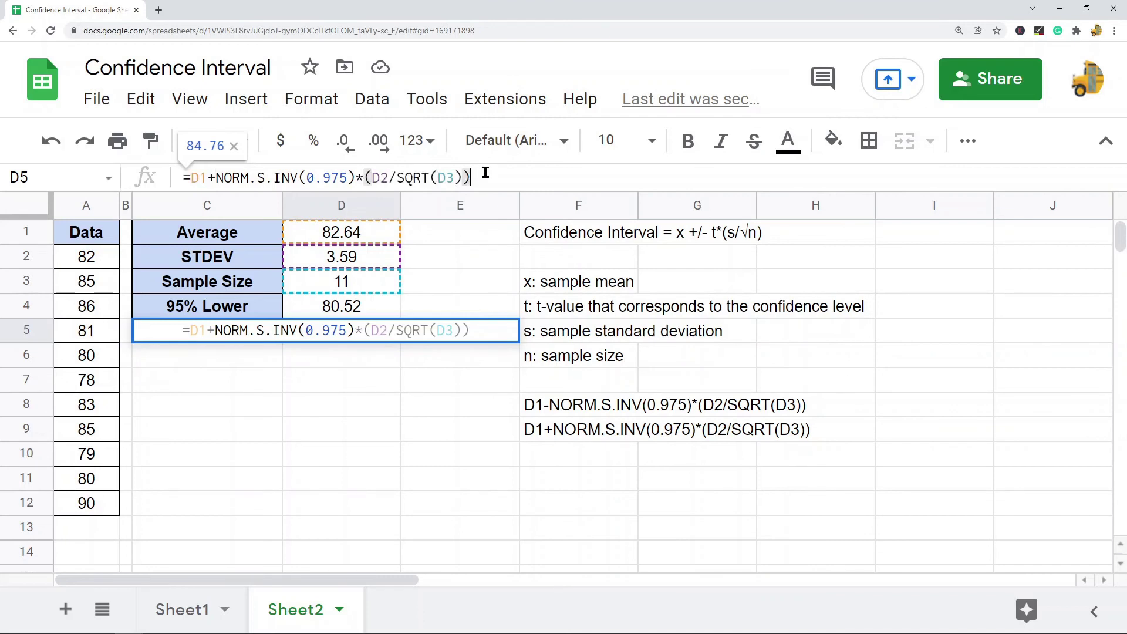
key(Return)
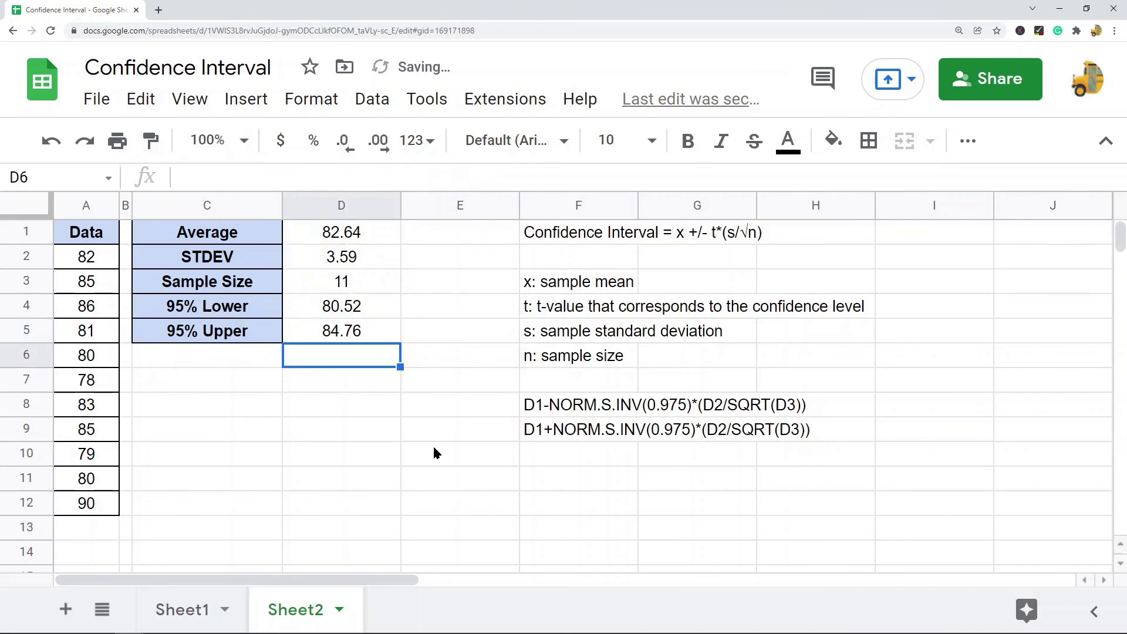